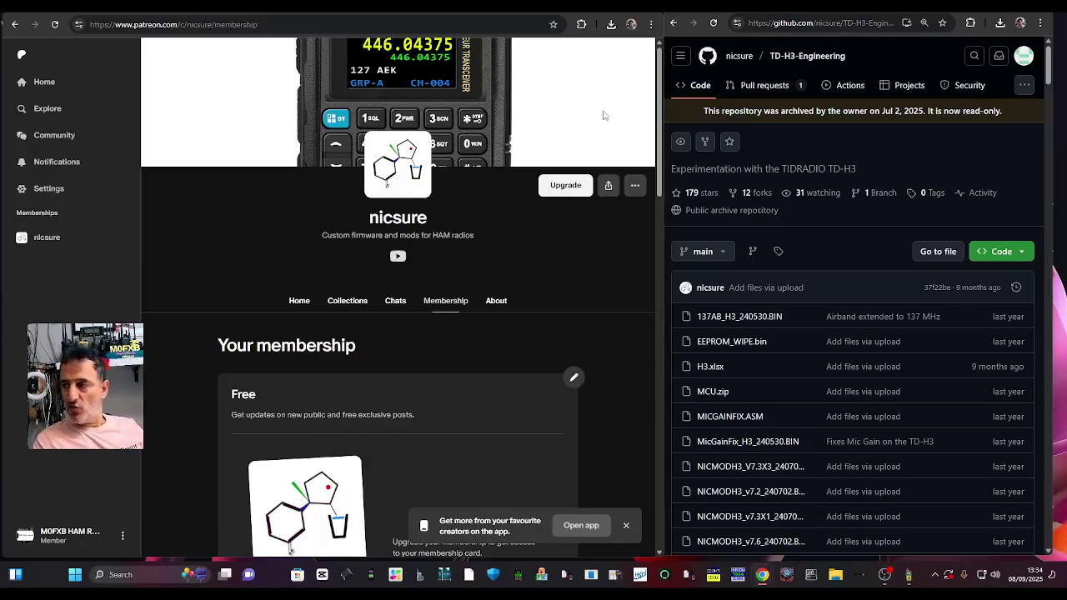
- Narrow the Patreon window and widen the GitHub window so the TD-H3-Engineering repository shows its full layout
scroll(808, 184, "down", 2)
scroll(821, 200, "up", 2)
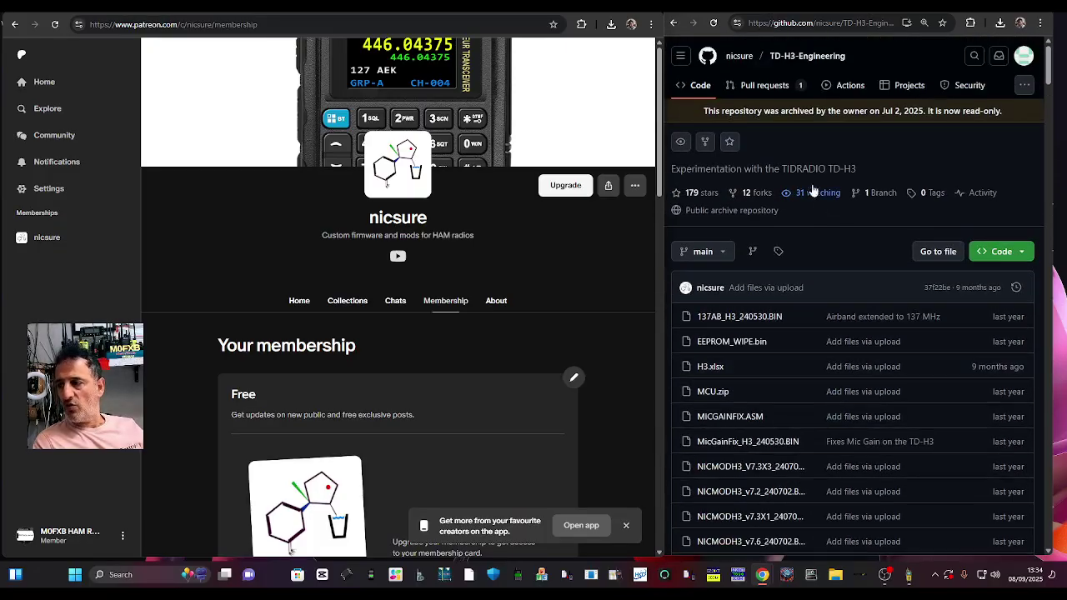
left_click_drag(665, 219, 543, 222)
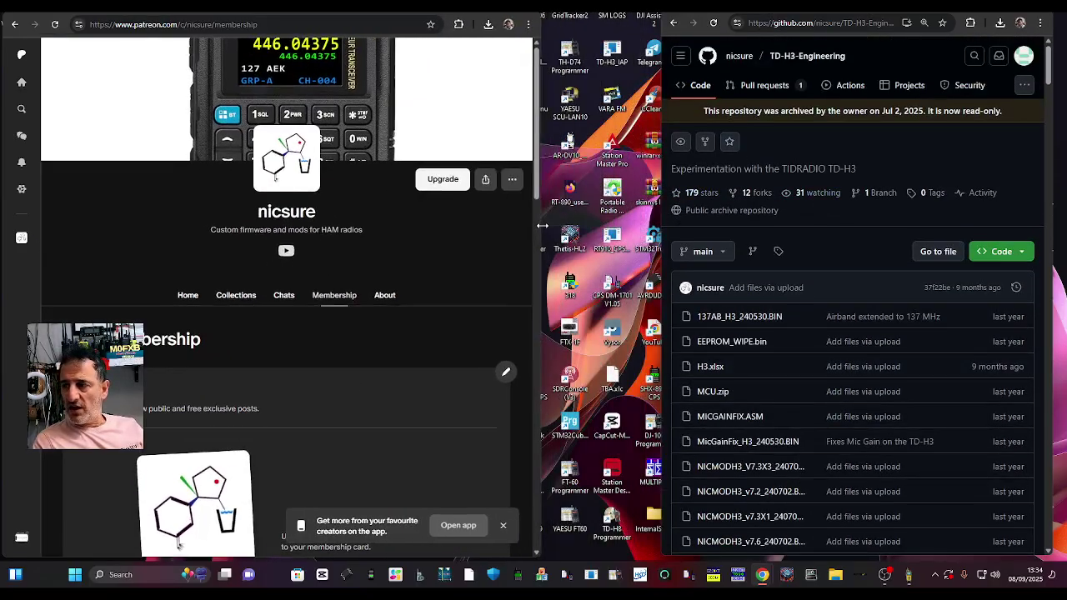
left_click_drag(658, 219, 473, 218)
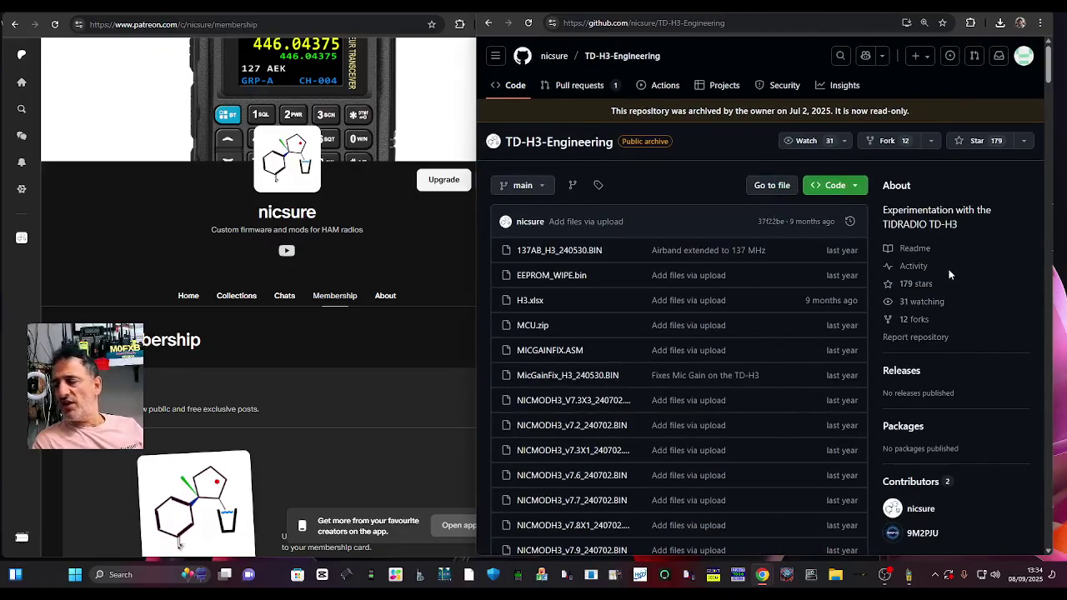
- Look through the TD-H3-Engineering repository's file list and read the README's firmware warnings
scroll(947, 268, "down", 4)
scroll(950, 254, "up", 4)
scroll(971, 233, "down", 8)
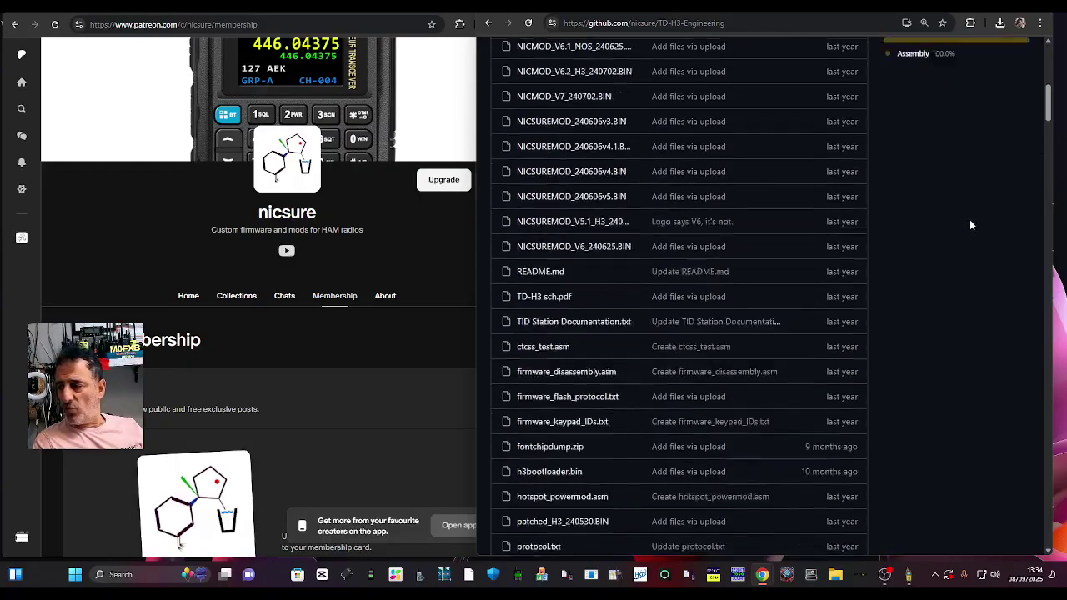
scroll(970, 219, "down", 8)
scroll(969, 214, "up", 1)
scroll(969, 214, "down", 1)
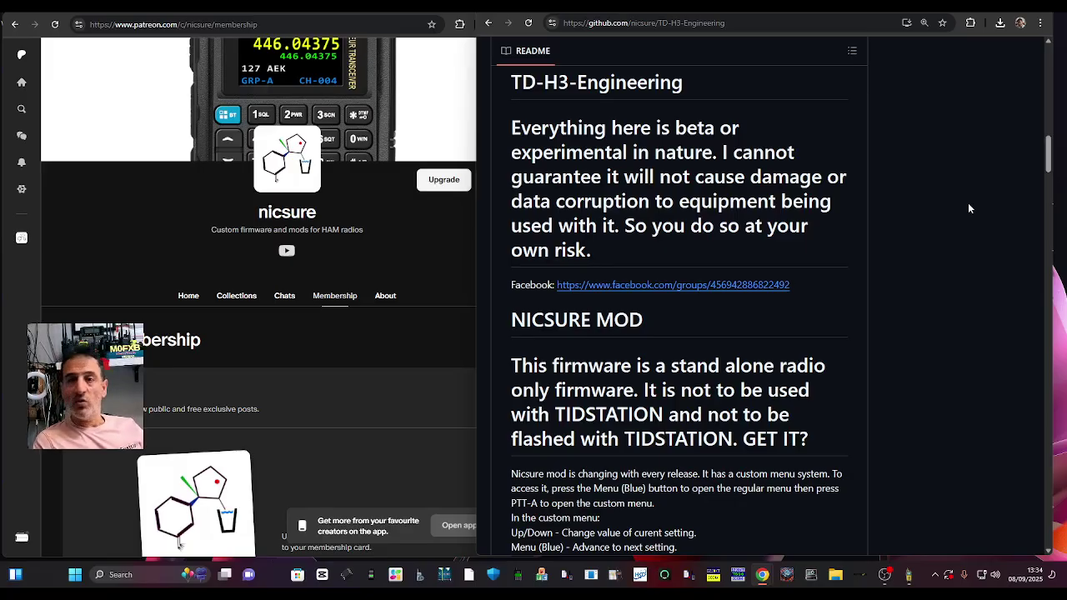
left_click_drag(1052, 303, 1063, 306)
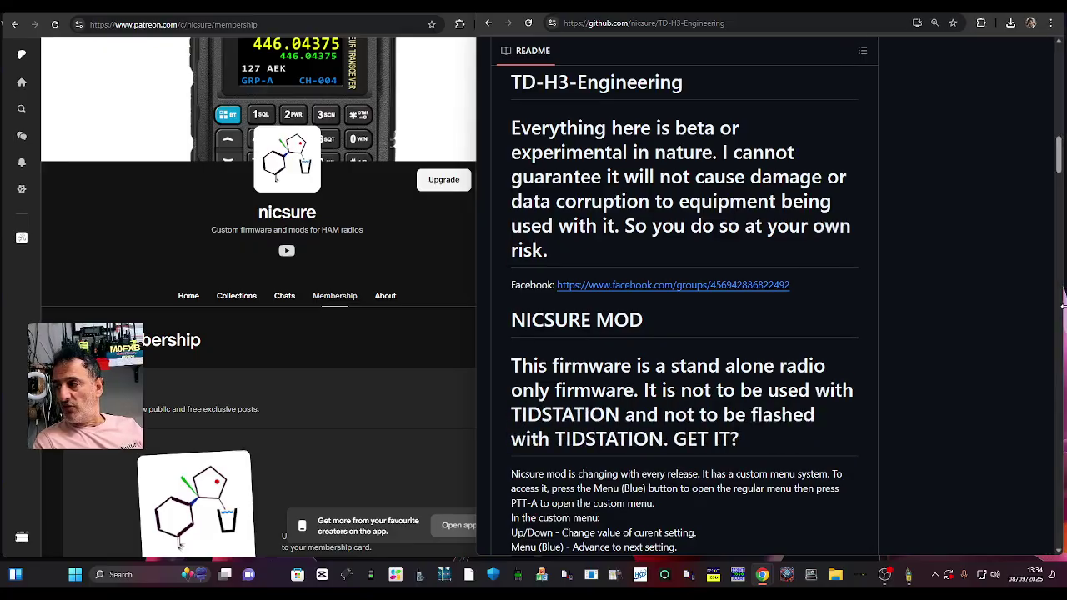
scroll(855, 265, "up", 15)
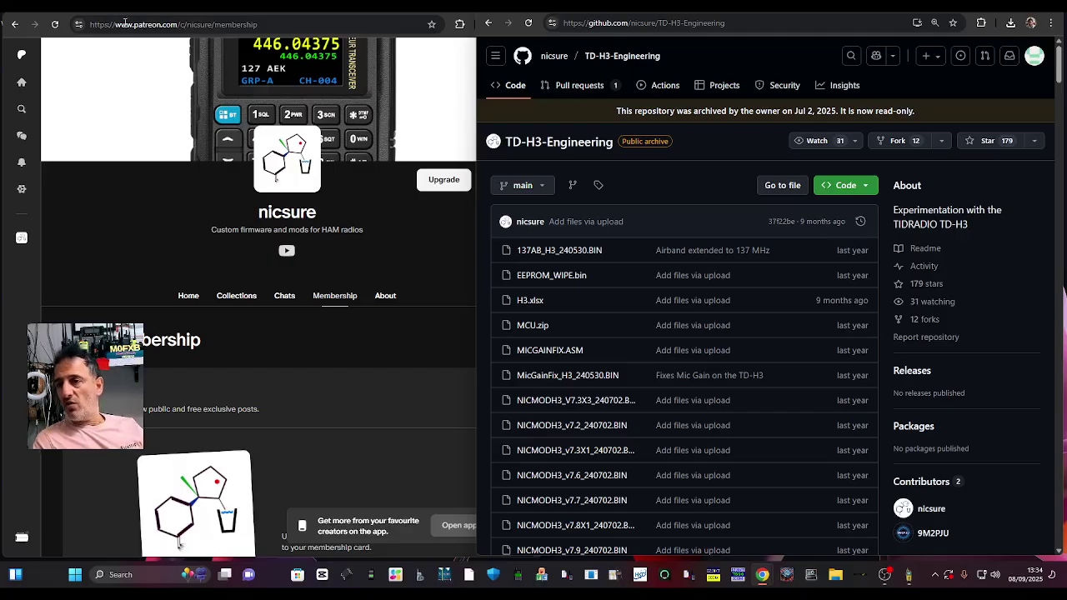
left_click(84, 14)
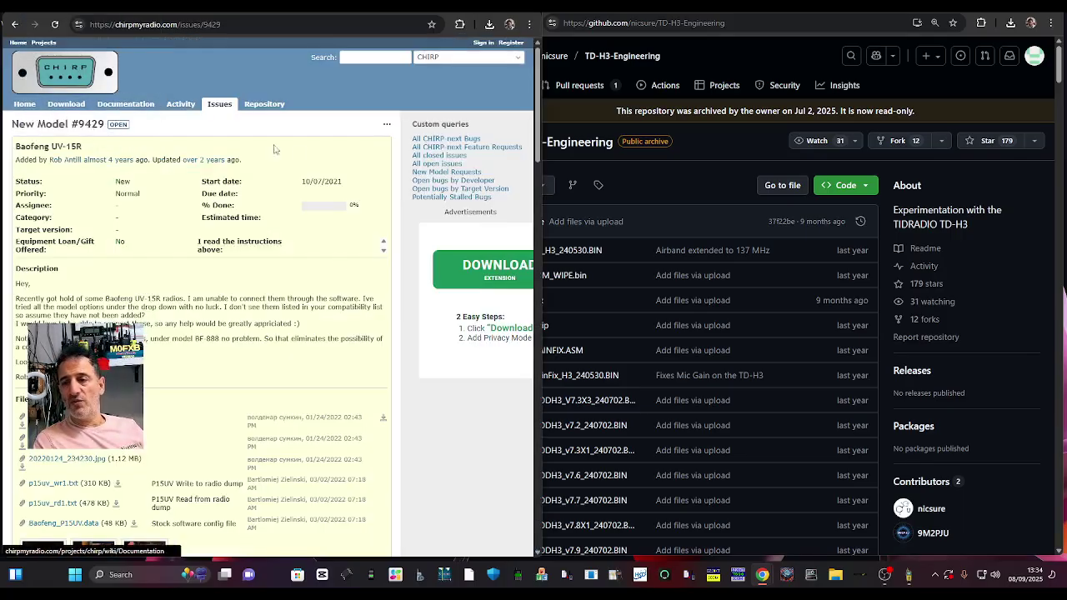
key("ctrl+Tab")
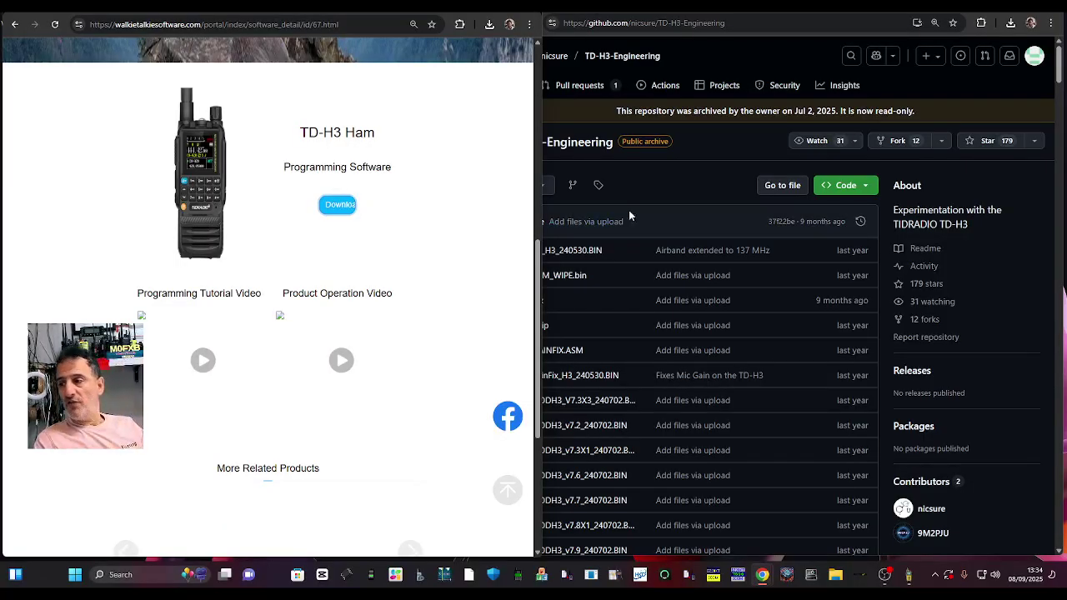
key("ctrl+Tab")
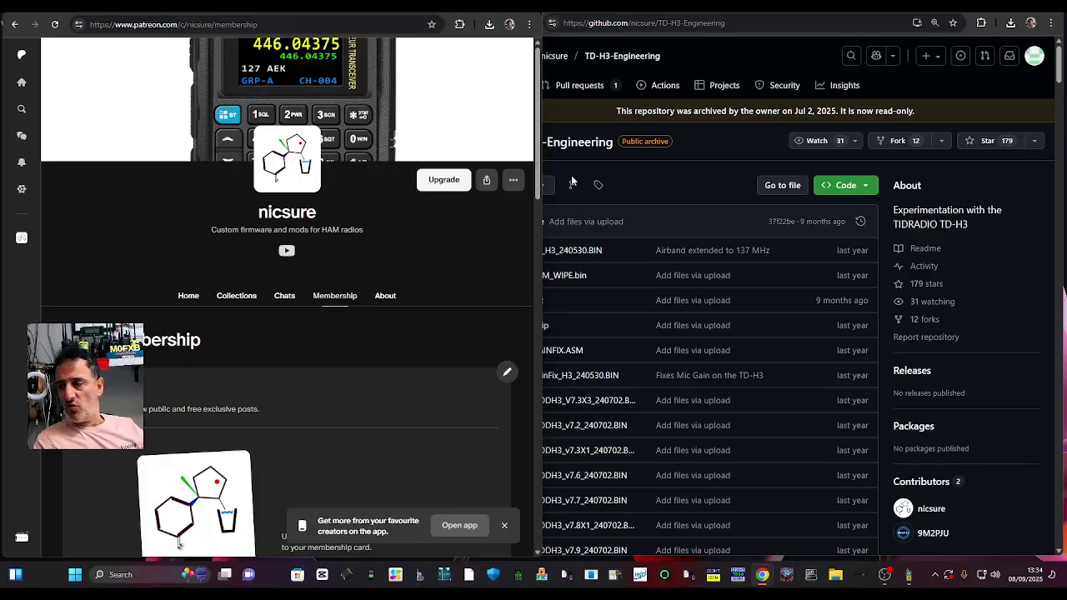
- Shrink the GitHub window and widen the Patreon window so its full sidebar is shown
left_click(677, 182)
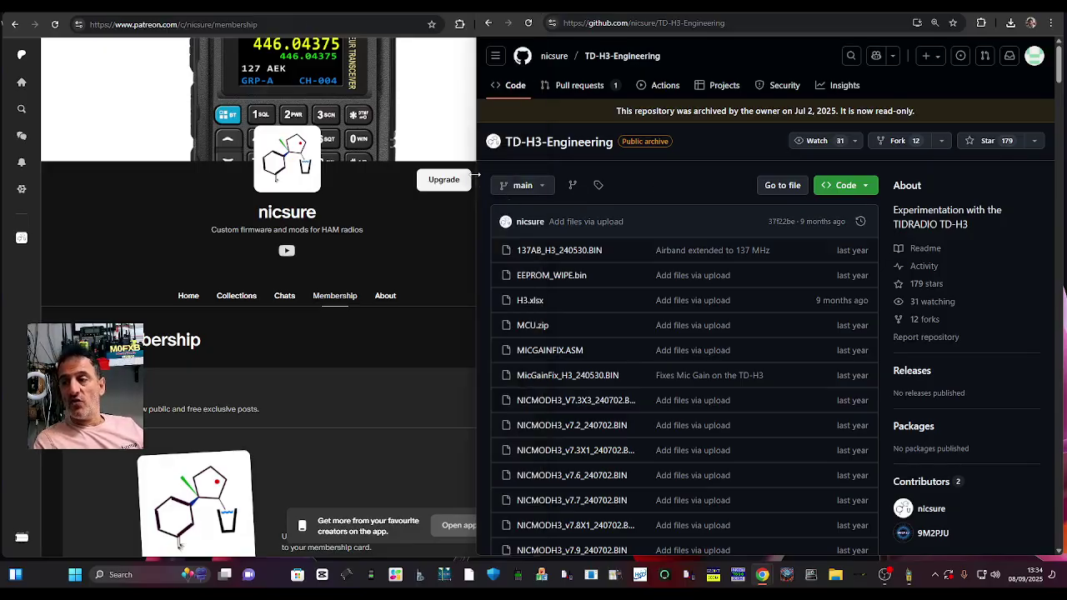
left_click_drag(477, 175, 679, 191)
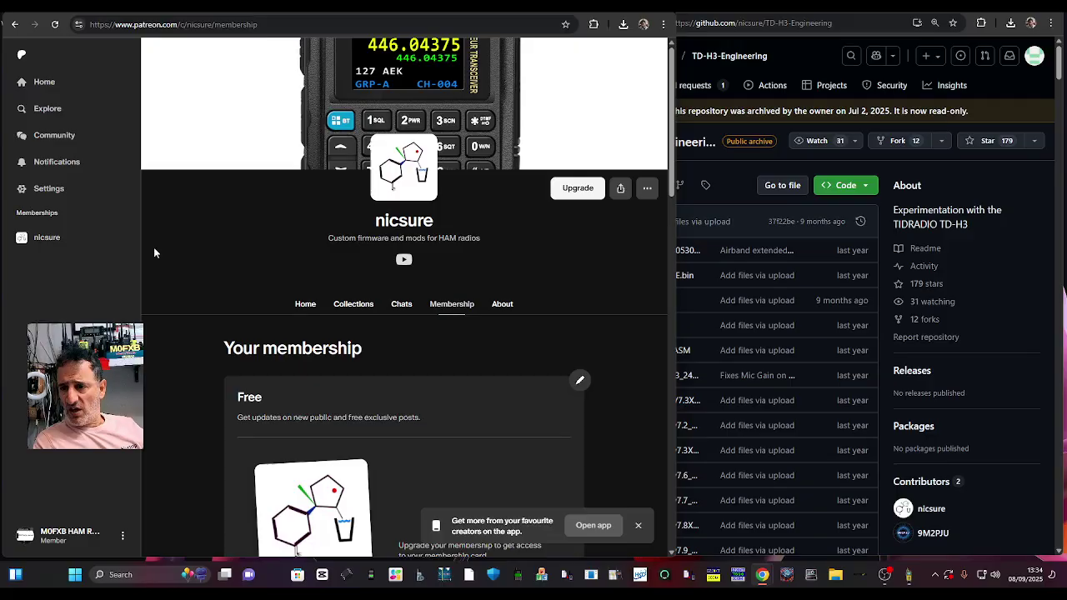
- View the Patreon home feed and Explore page, and open the nicsure creator page from the memberships
left_click(40, 82)
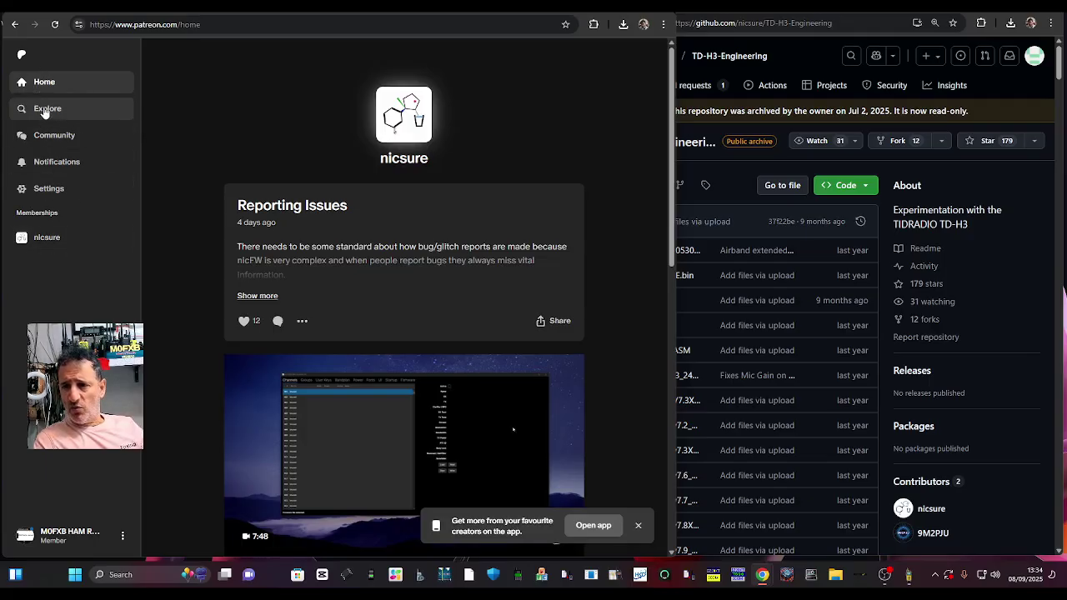
left_click(45, 112)
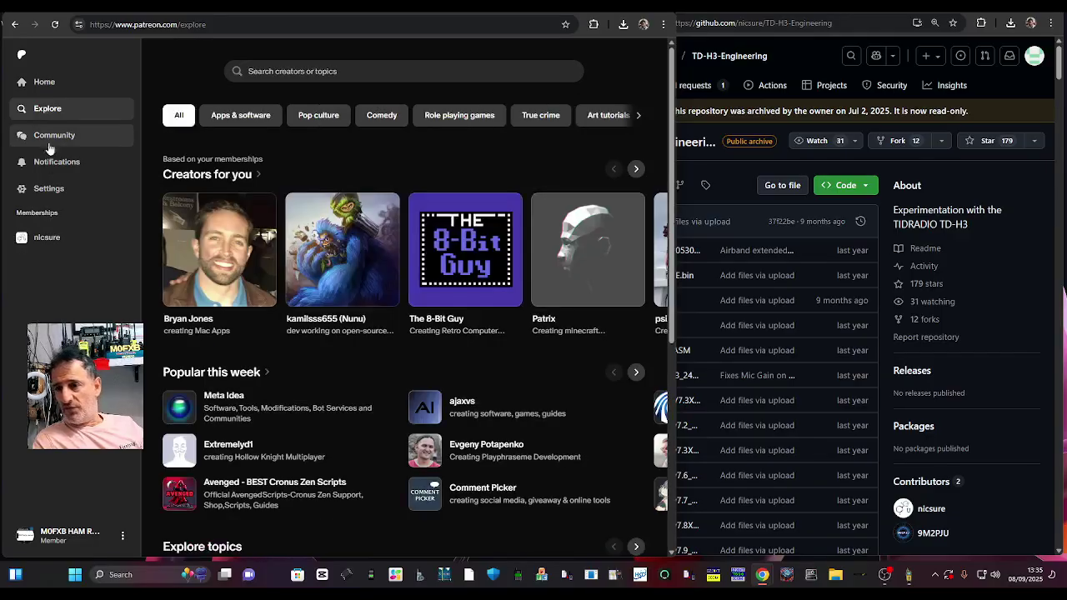
left_click(42, 238)
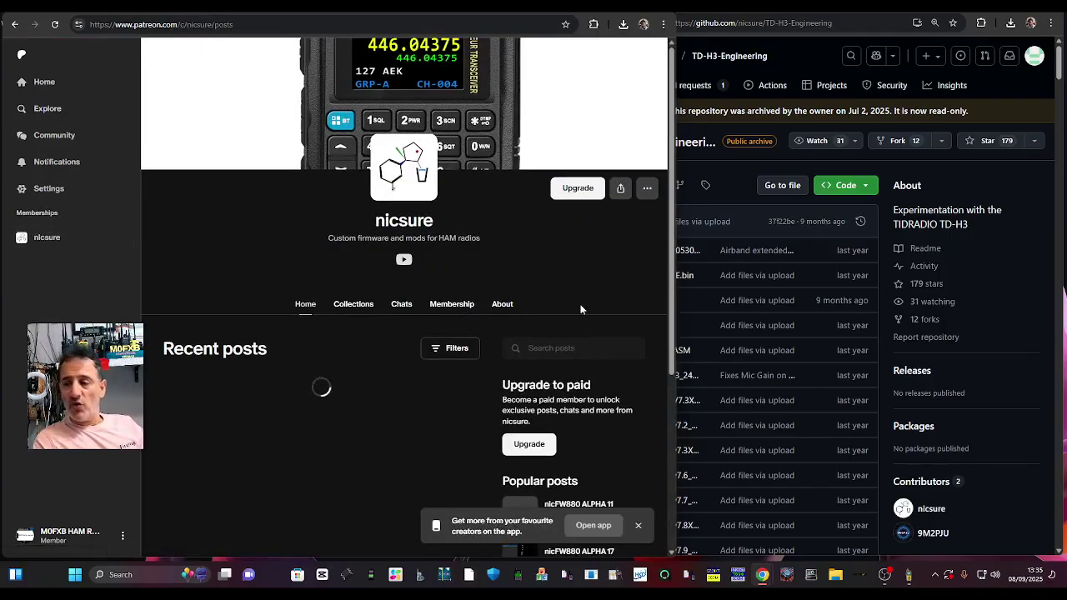
- Dismiss the mobile app prompt and look through nicsure's recent and popular posts, including nicFW880 ALPHA 19
scroll(581, 309, "down", 1)
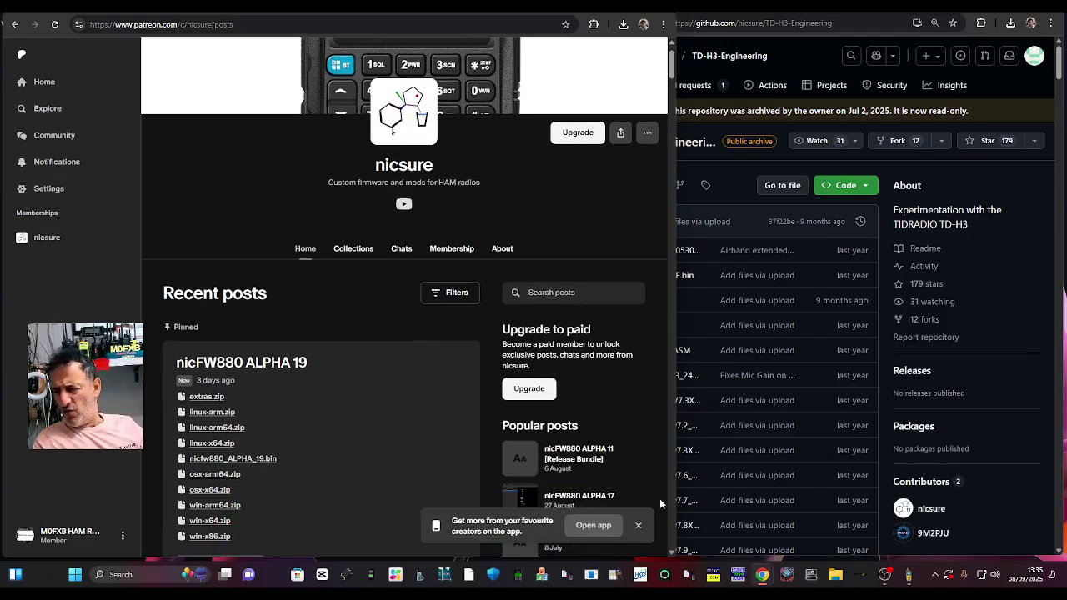
left_click(639, 527)
scroll(339, 410, "down", 2)
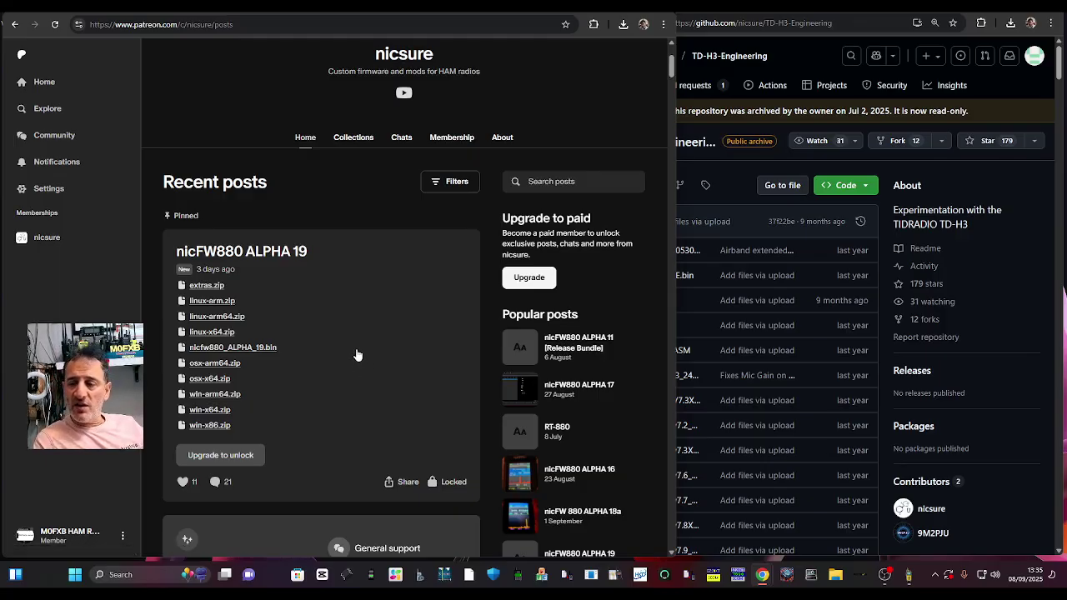
scroll(357, 355, "up", 3)
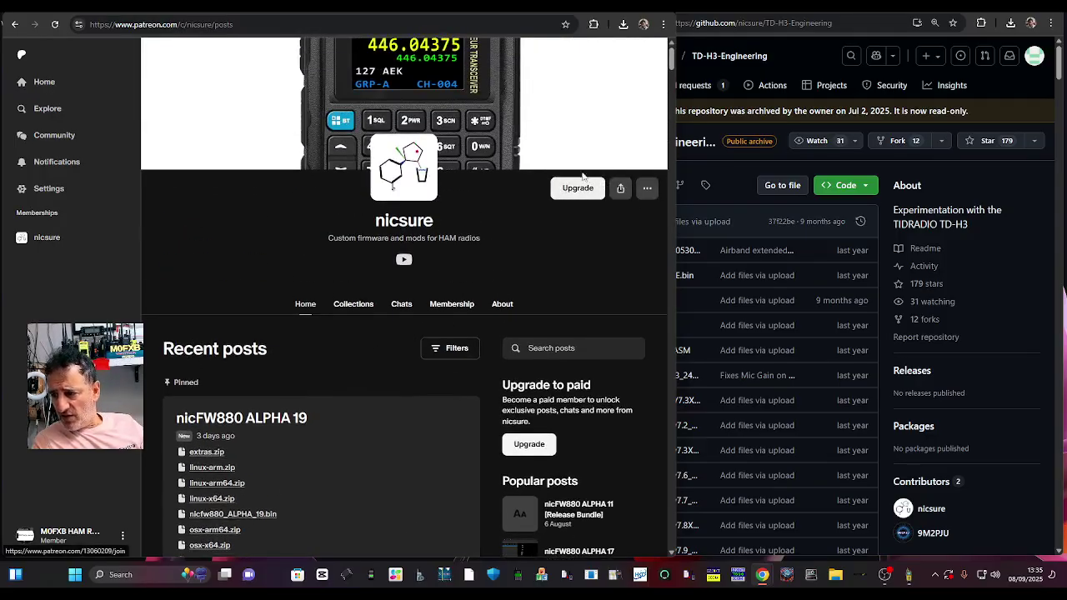
scroll(568, 311, "down", 5)
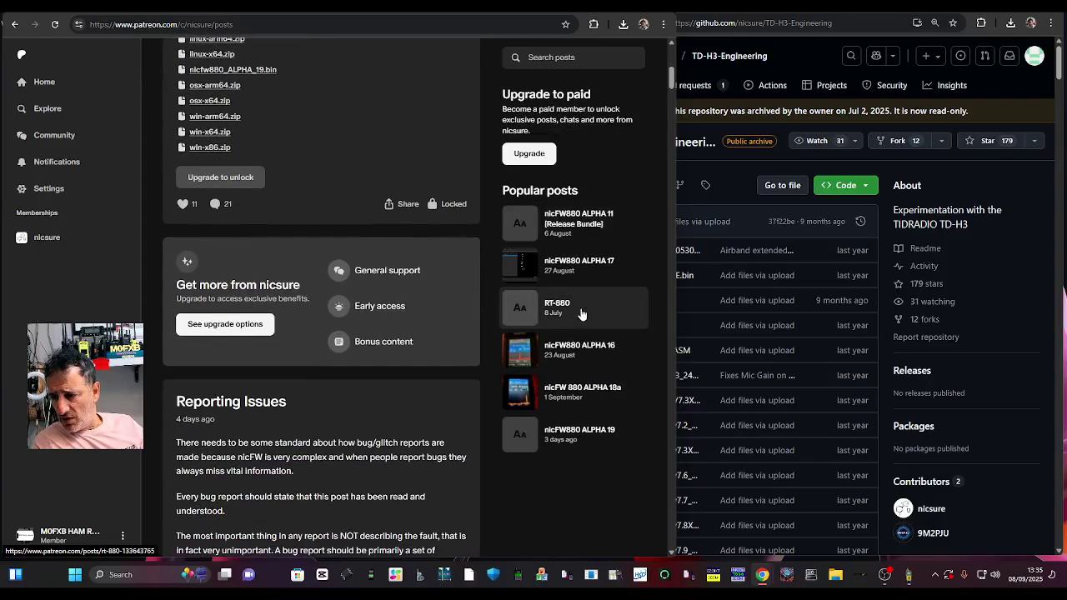
scroll(581, 314, "up", 3)
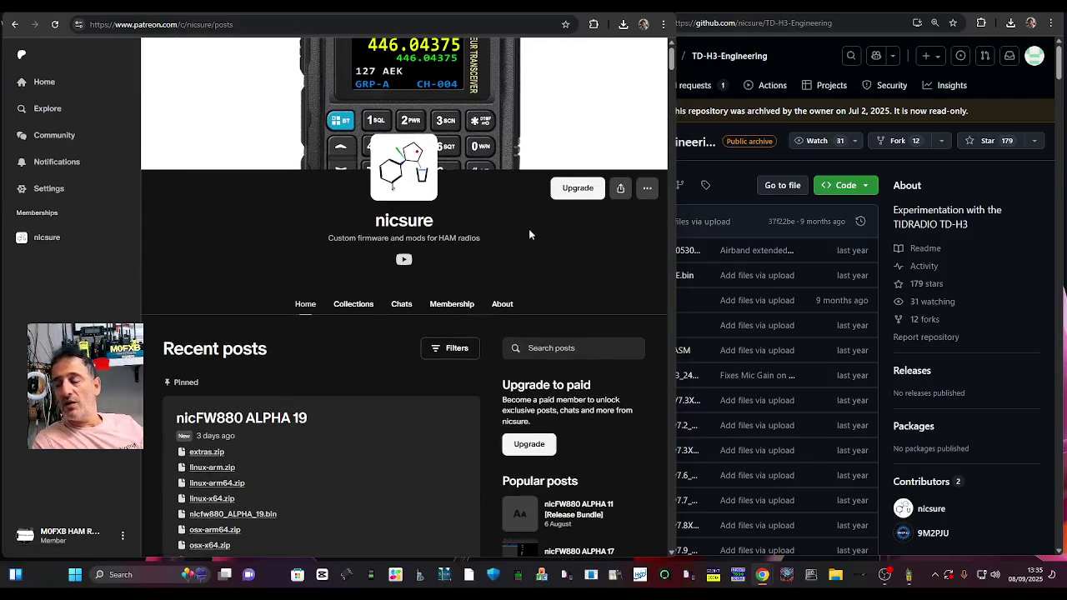
- Bring the GitHub window forward and examine the firmware files listed in the TD-H3-Engineering repository
left_click(1019, 197)
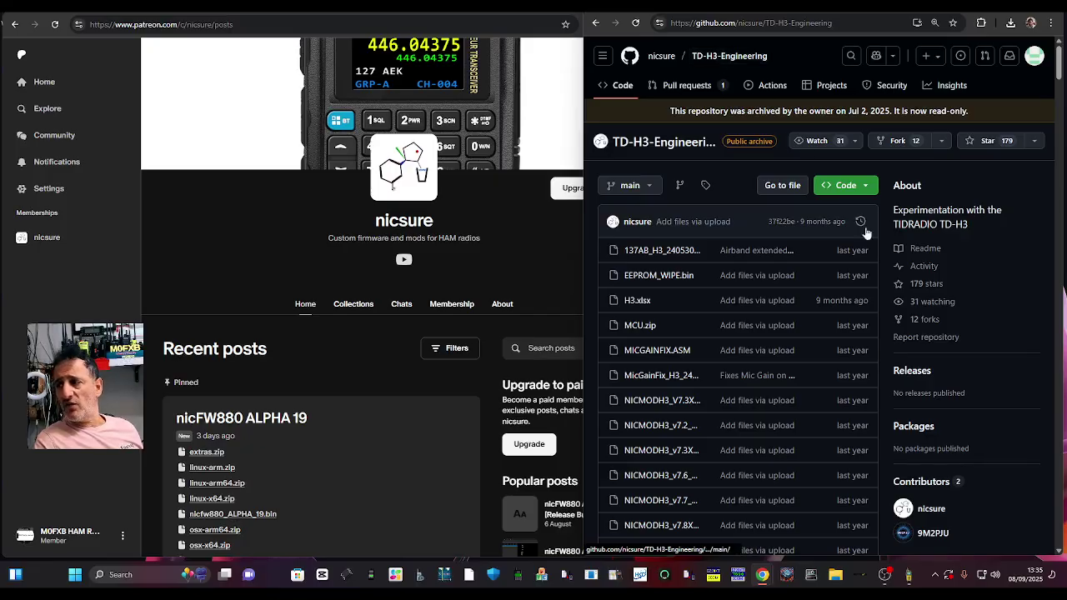
scroll(734, 330, "down", 5)
scroll(731, 334, "up", 5)
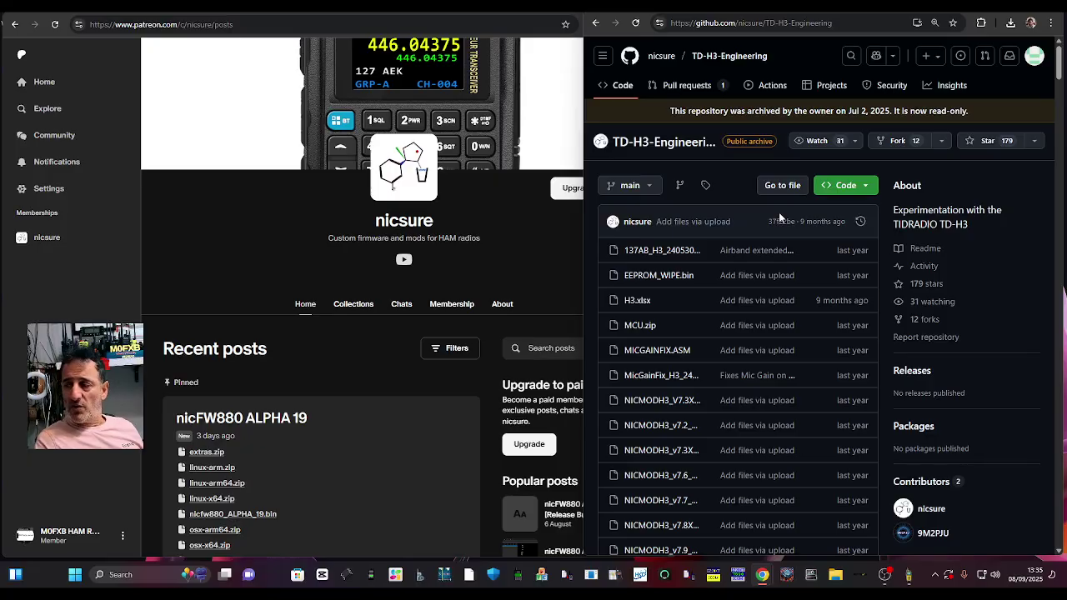
scroll(687, 309, "down", 3)
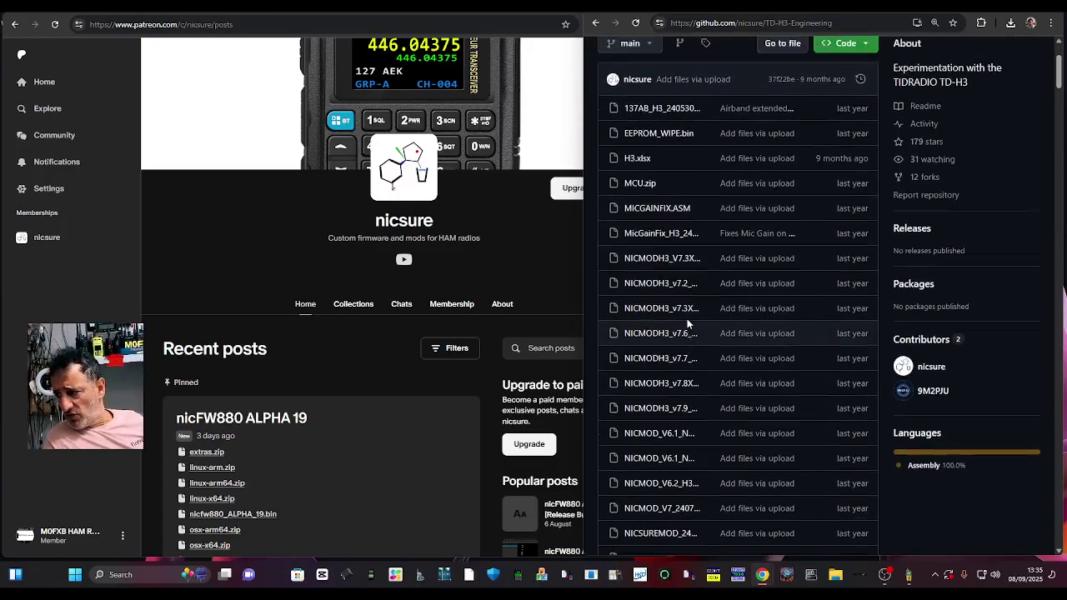
scroll(687, 318, "up", 3)
scroll(687, 319, "down", 8)
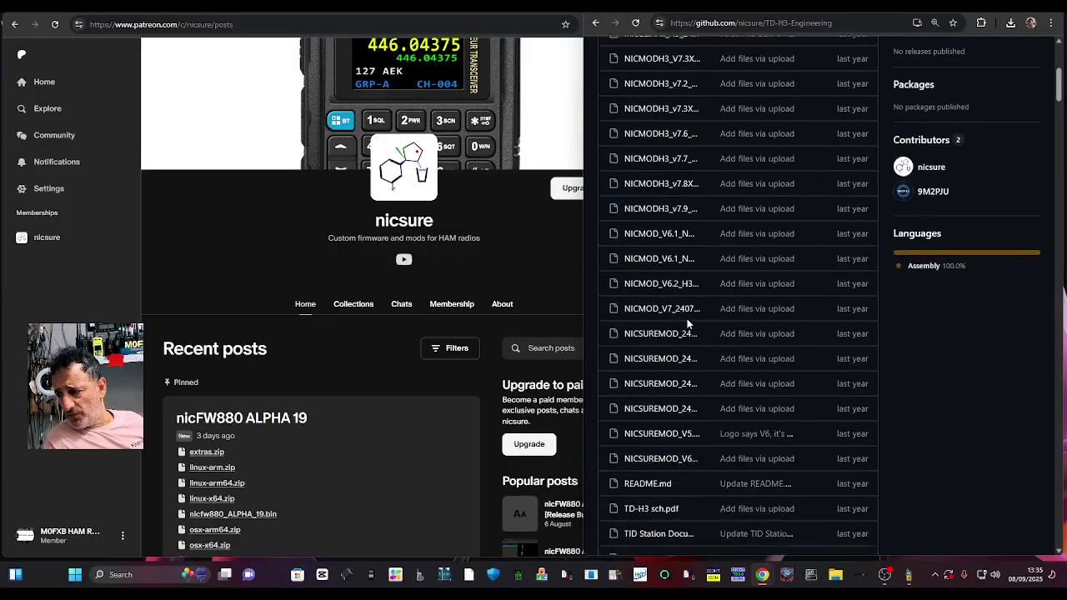
scroll(687, 318, "up", 8)
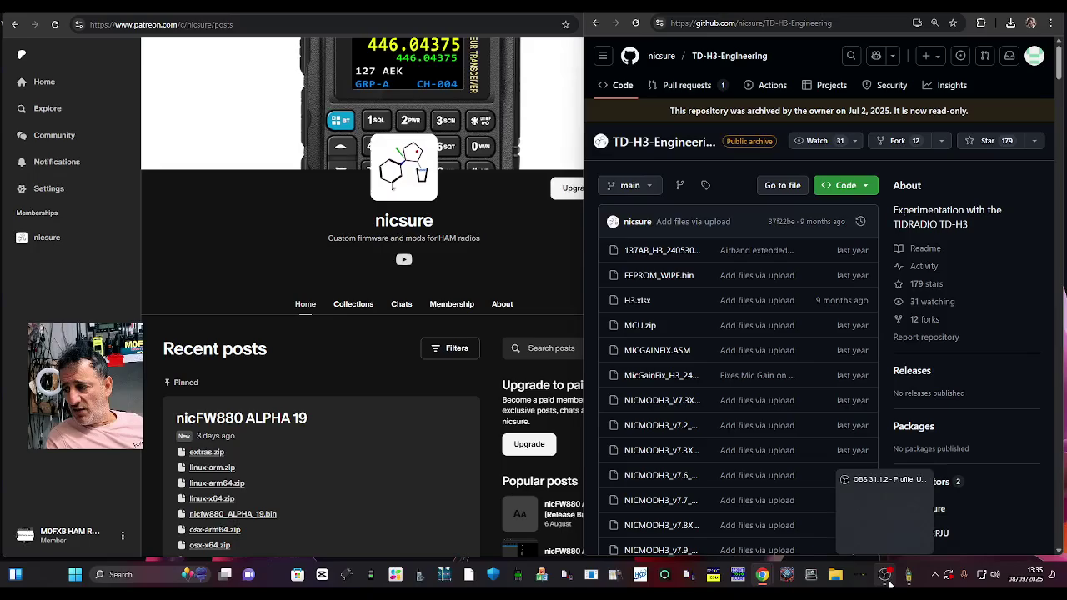
- Go back to the TD-H8-Engineering repository and download it as a ZIP archive
key("alt+Left")
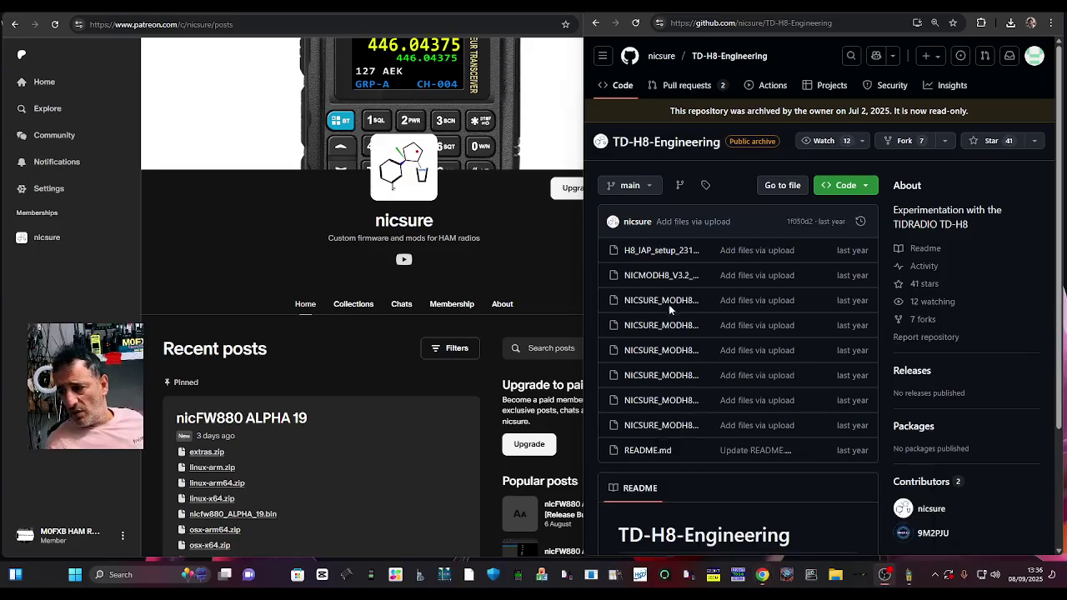
left_click(864, 189)
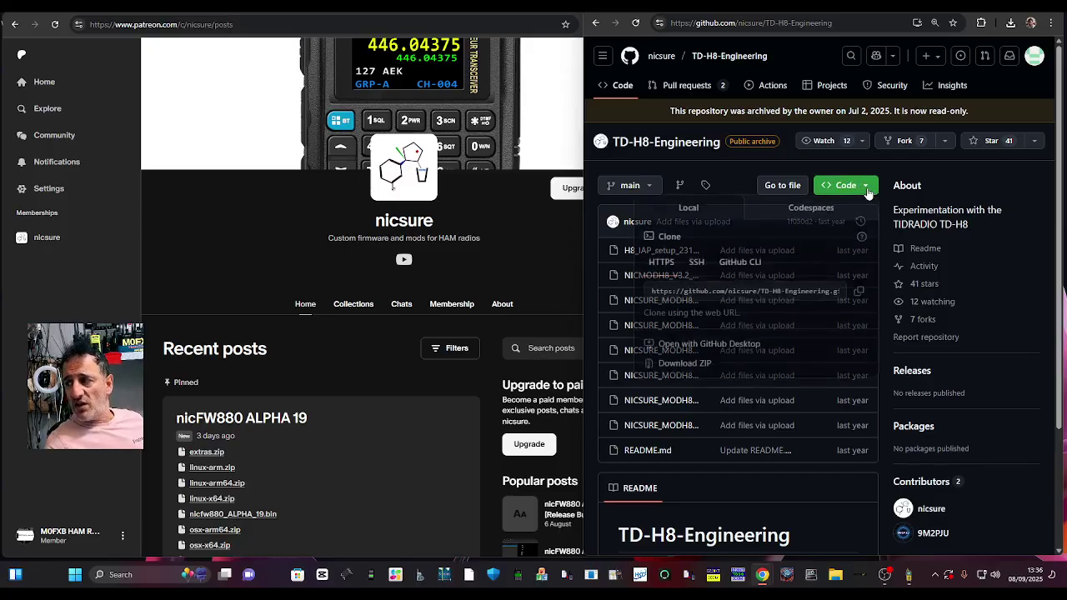
left_click(700, 366)
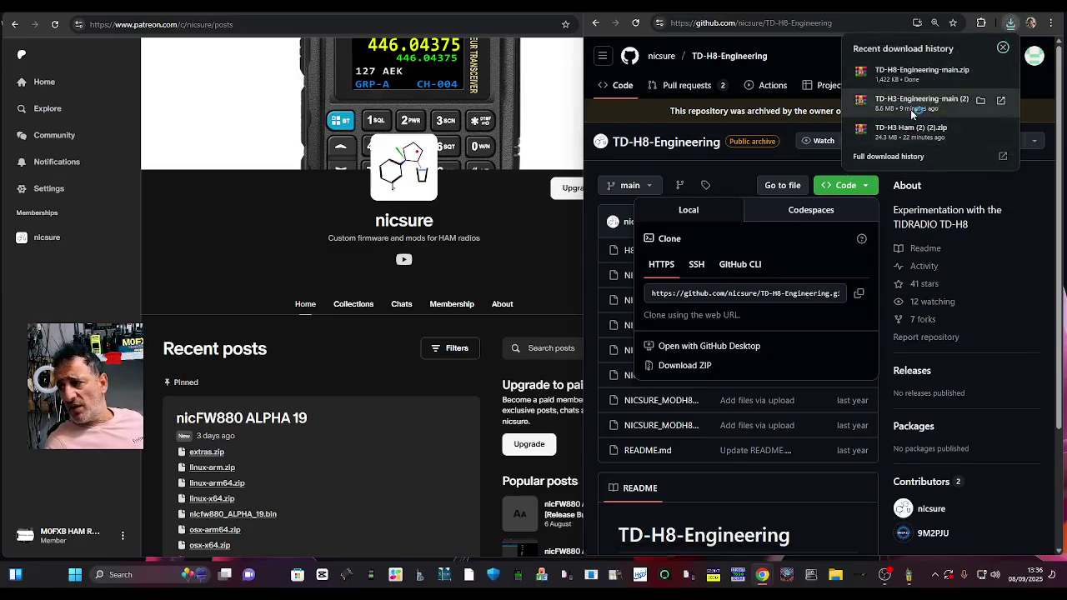
- Open the downloaded TD-H3-Engineering-main (2).zip and look through the files in its folder
left_click(910, 109)
left_click_drag(815, 115, 632, 133)
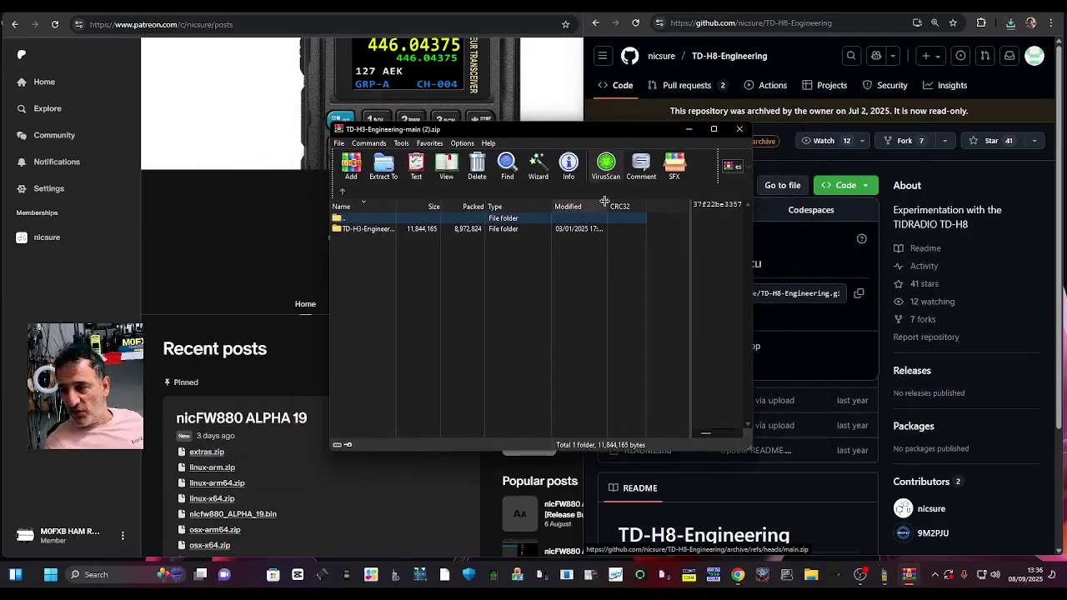
double_click(381, 229)
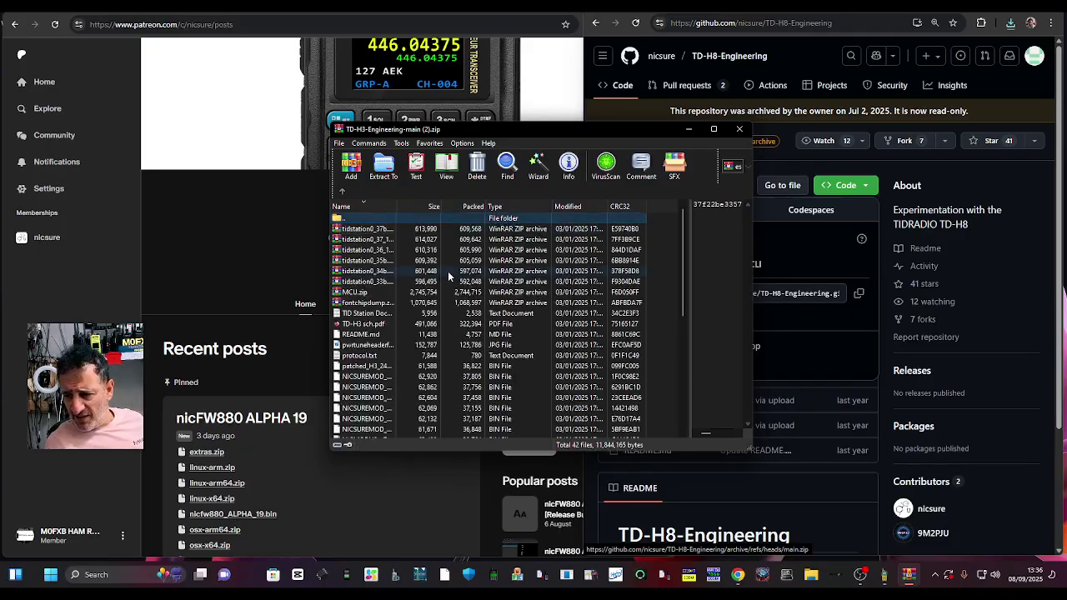
scroll(448, 275, "down", 7)
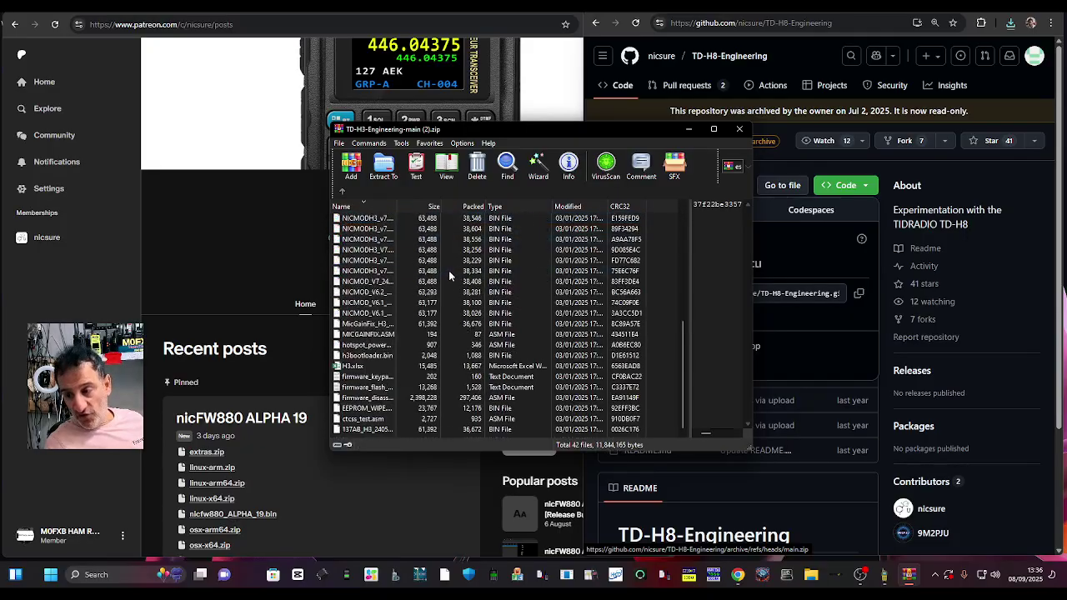
scroll(449, 271, "up", 7)
scroll(450, 271, "down", 7)
scroll(449, 272, "up", 7)
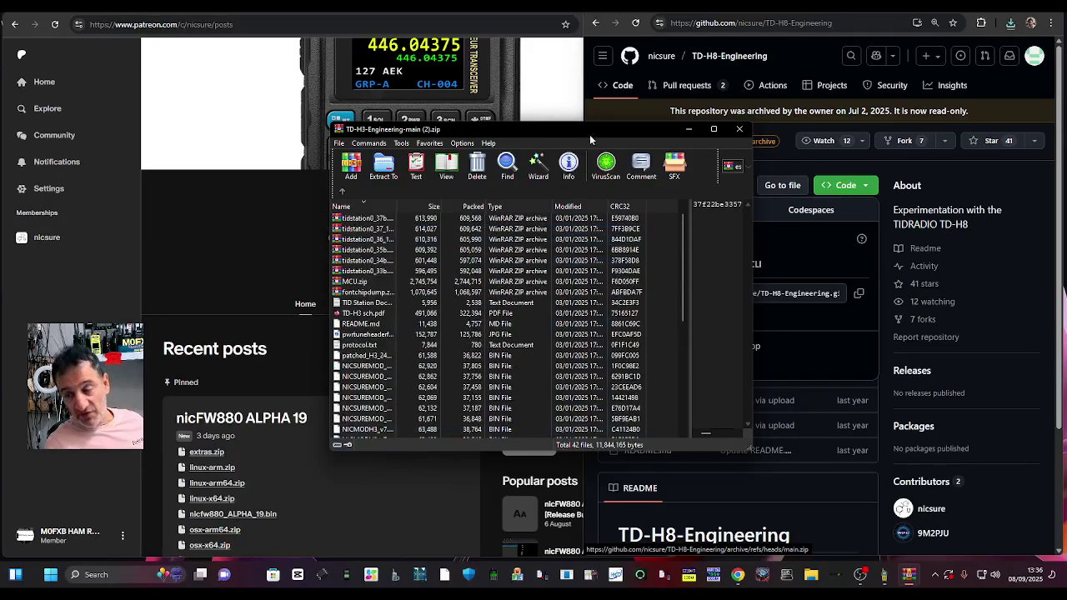
left_click(689, 130)
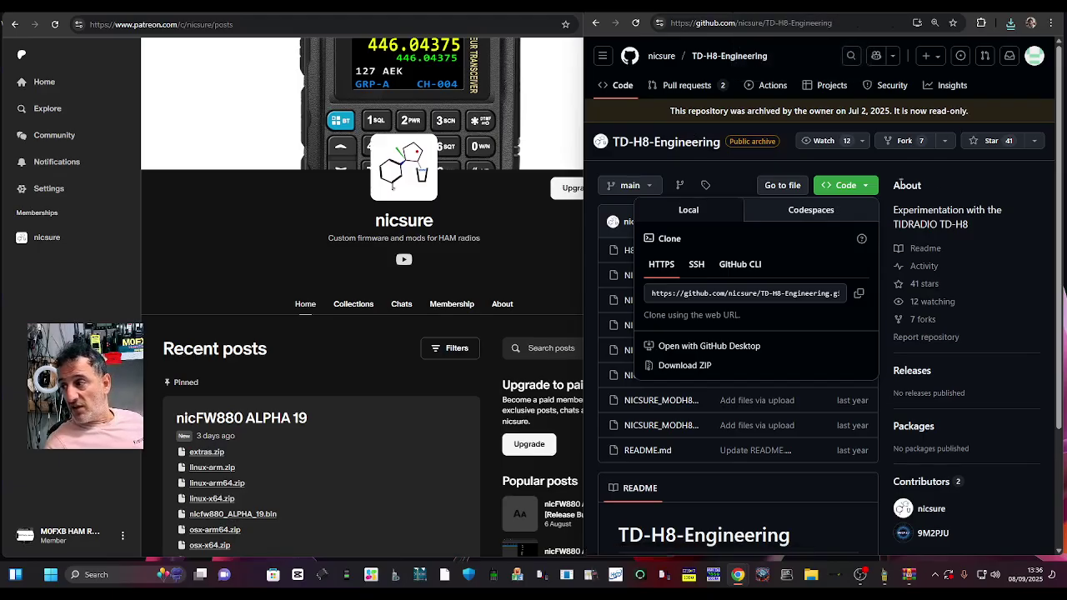
- Download another ZIP copy of the TD-H8-Engineering repository
left_click(845, 189)
left_click(844, 187)
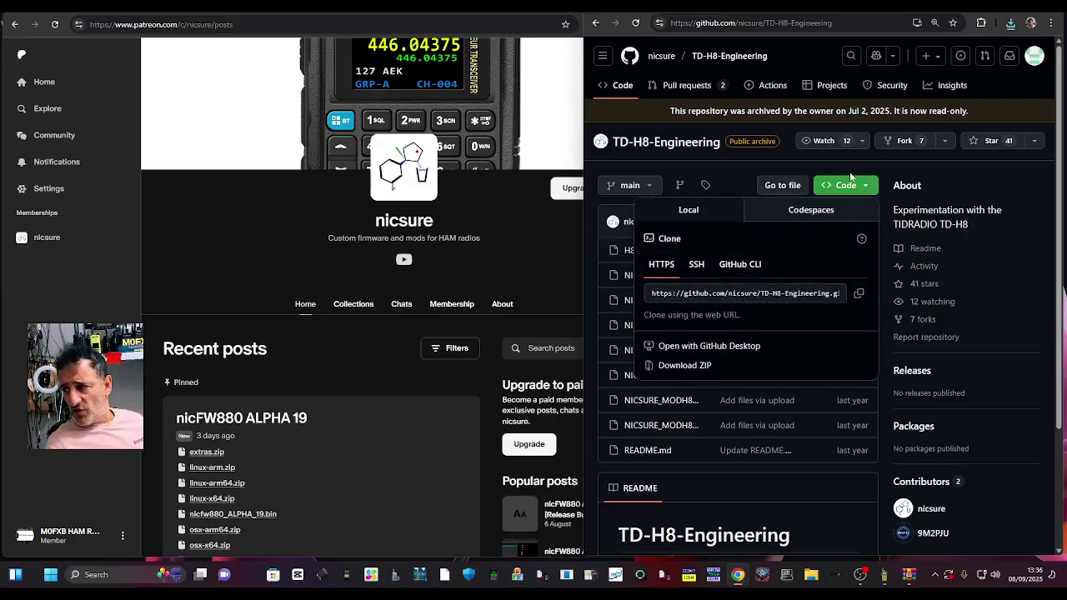
left_click(688, 367)
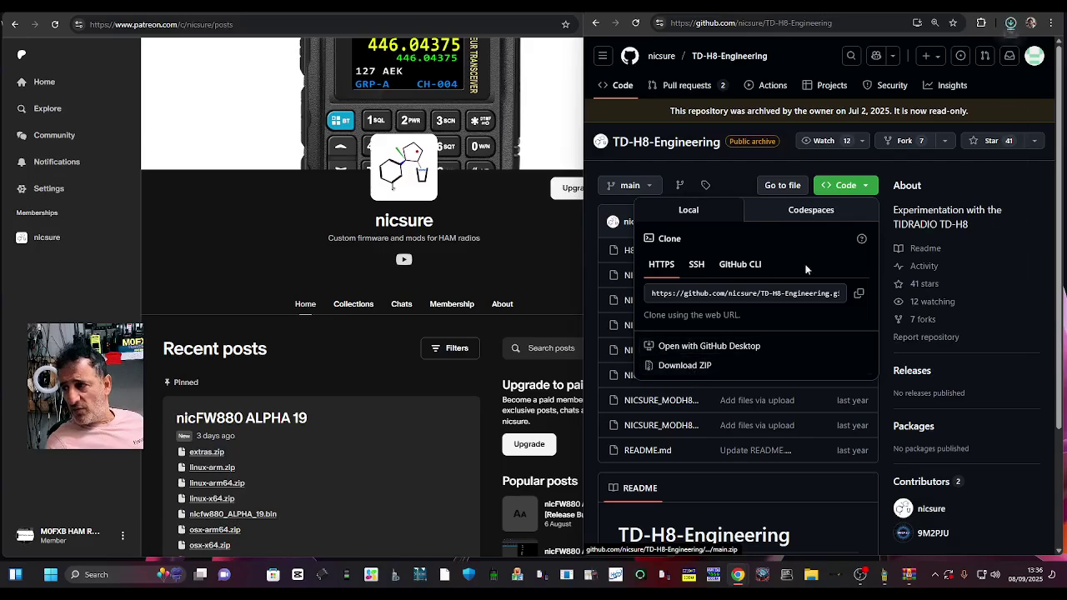
- Open the downloaded TD-H8-Engineering-main.zip and go into its folder
left_click(1010, 24)
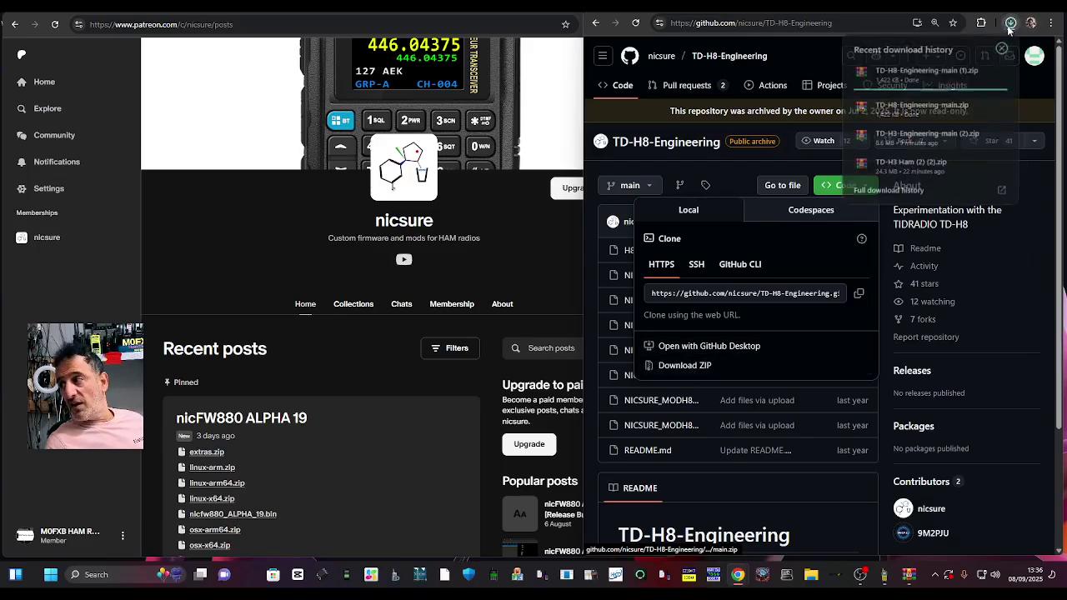
left_click(922, 104)
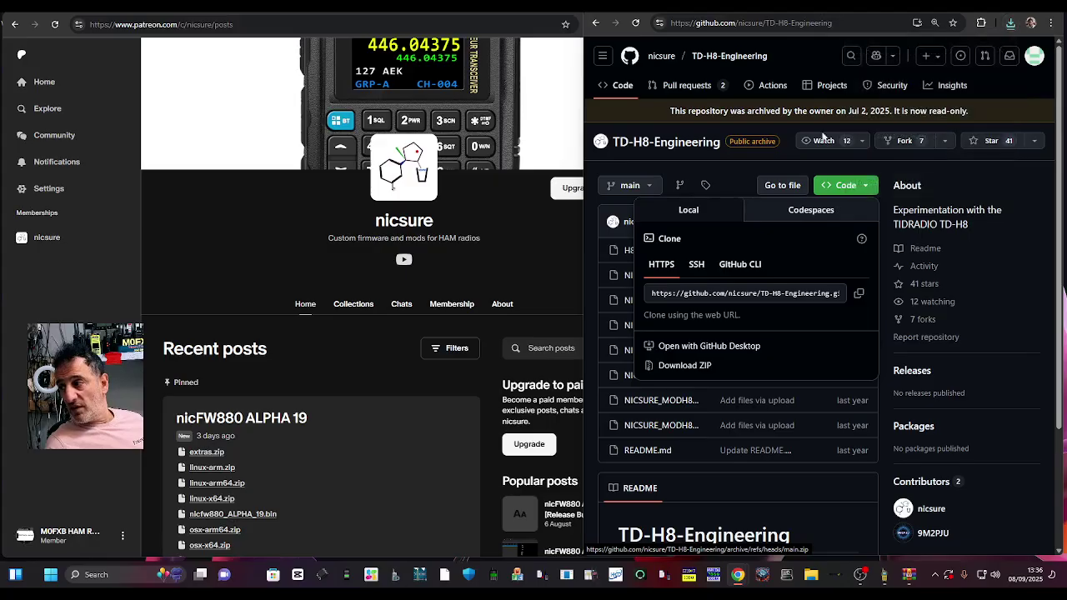
double_click(537, 207)
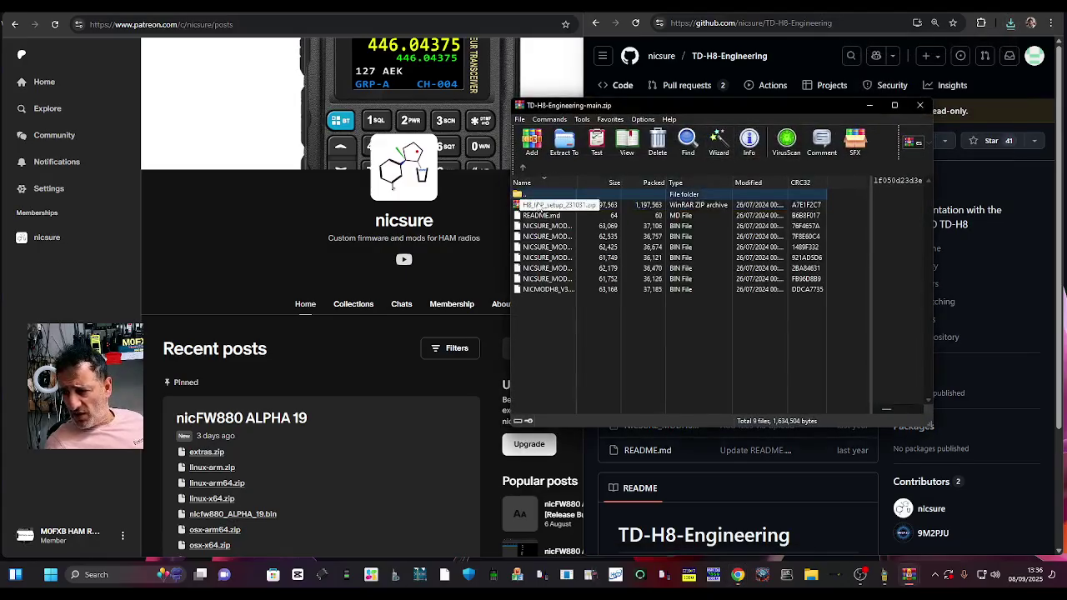
- Try to open README.md and look over the names of the NICSURE_MODH8 firmware files in the archive
double_click(548, 215)
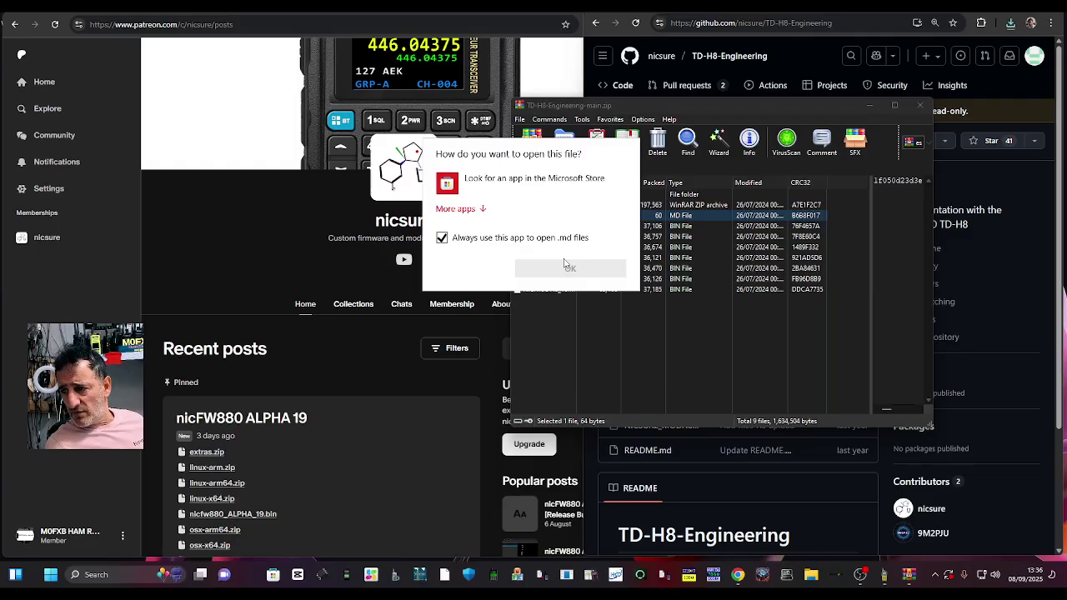
left_click(762, 351)
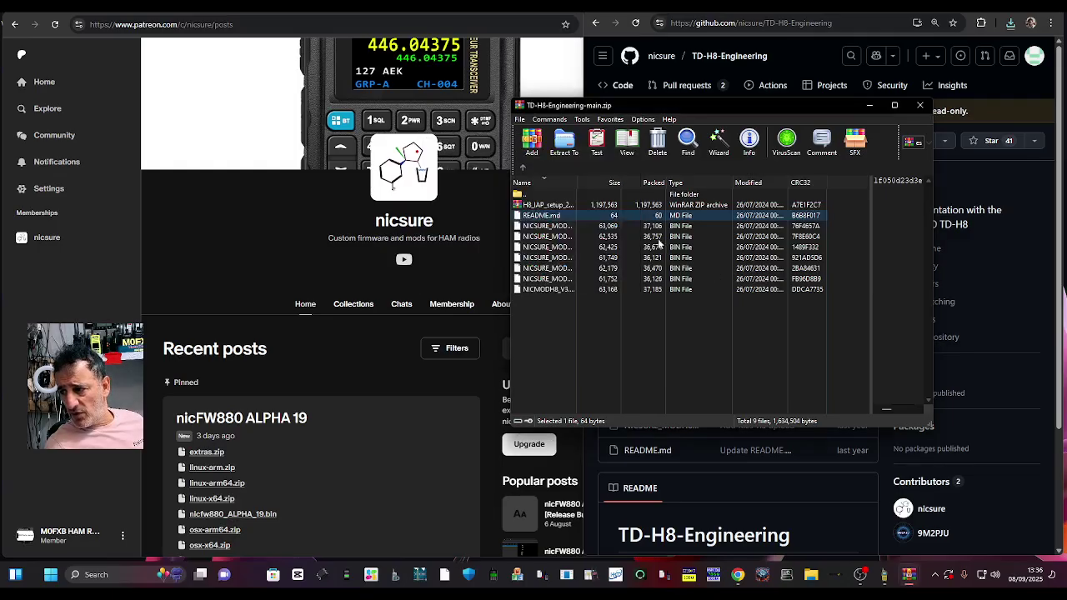
left_click(560, 241)
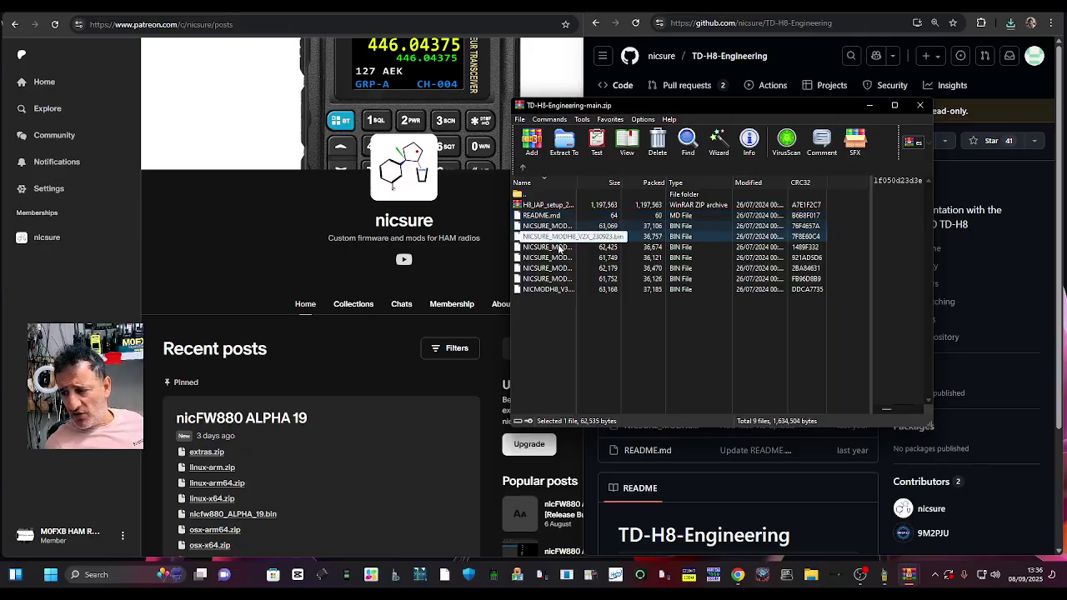
left_click(560, 247)
left_click(559, 248)
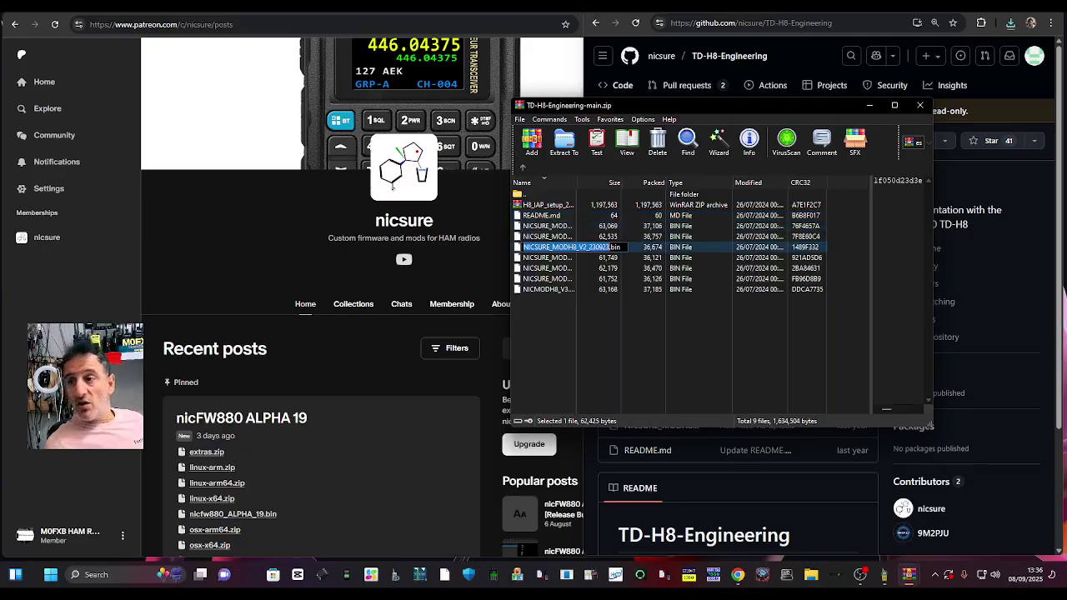
key("Escape")
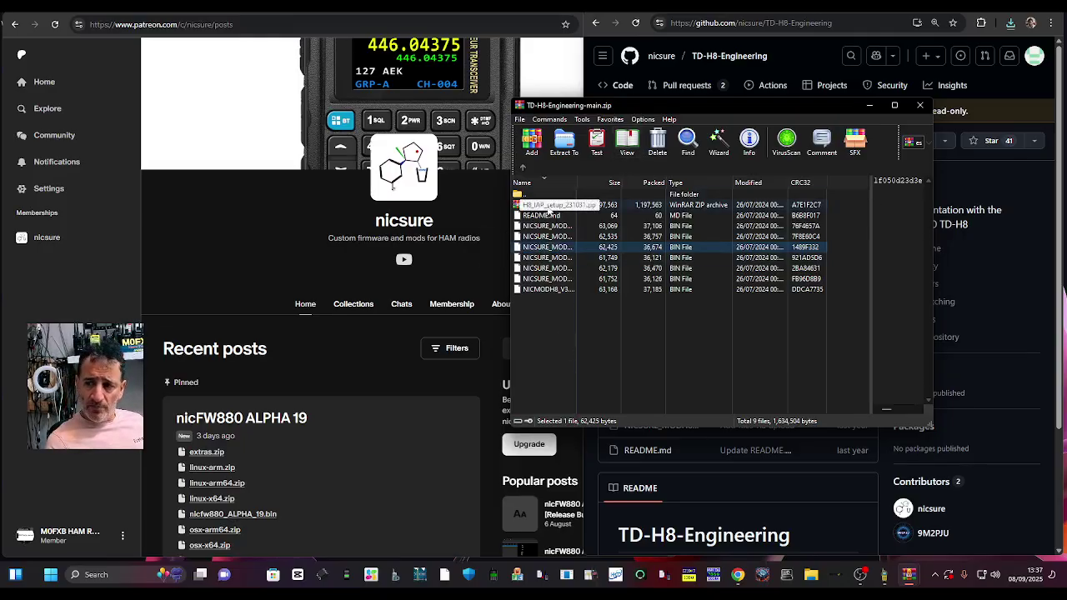
- Open the nested H8_IAP_setup_231031.zip and launch the H8_IAP setup application inside it
double_click(549, 207)
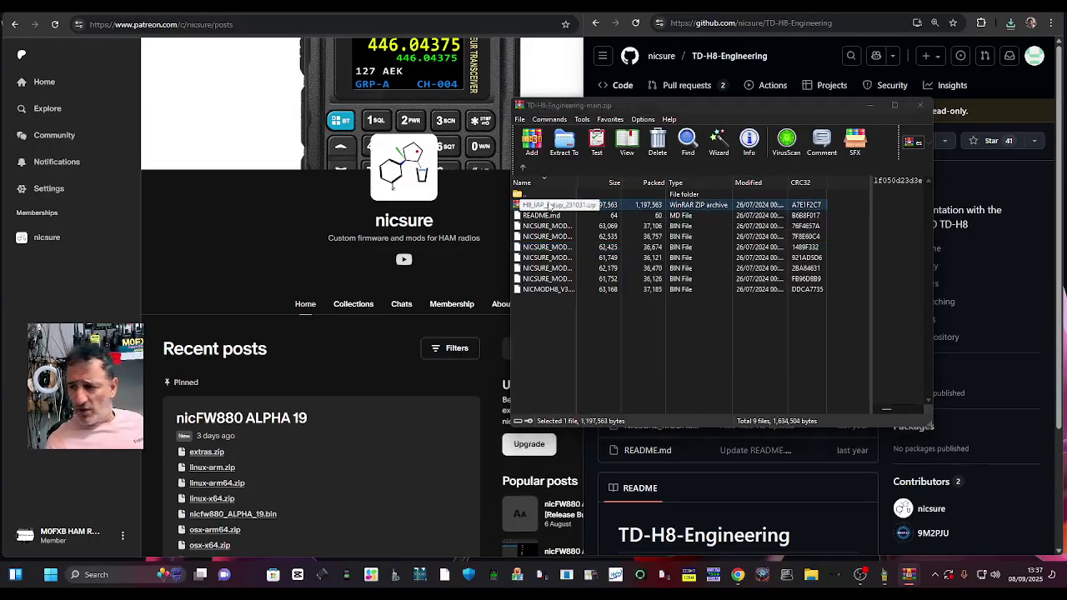
double_click(551, 206)
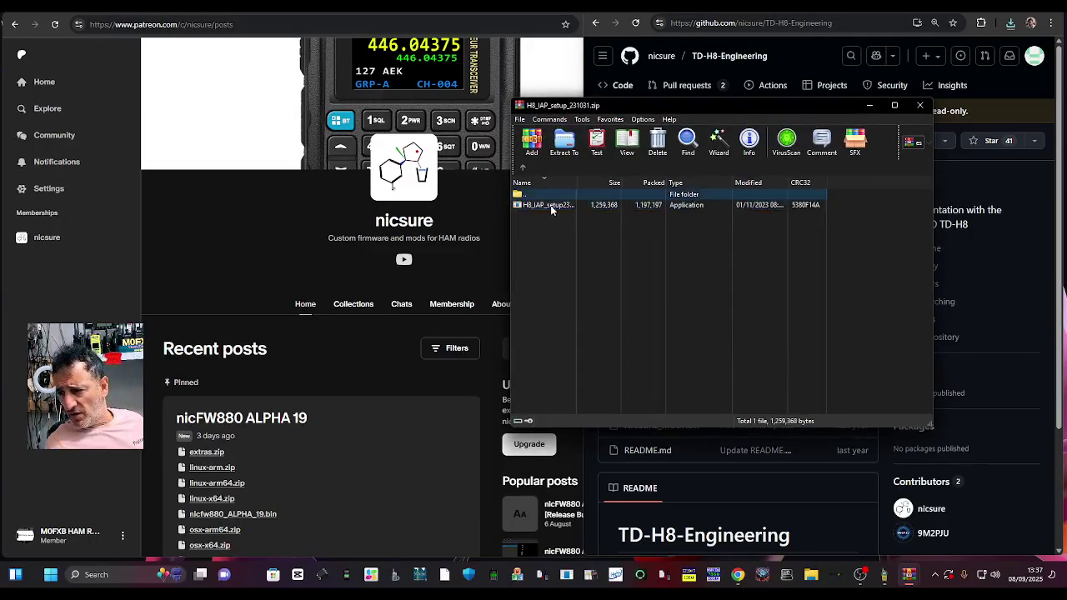
double_click(551, 206)
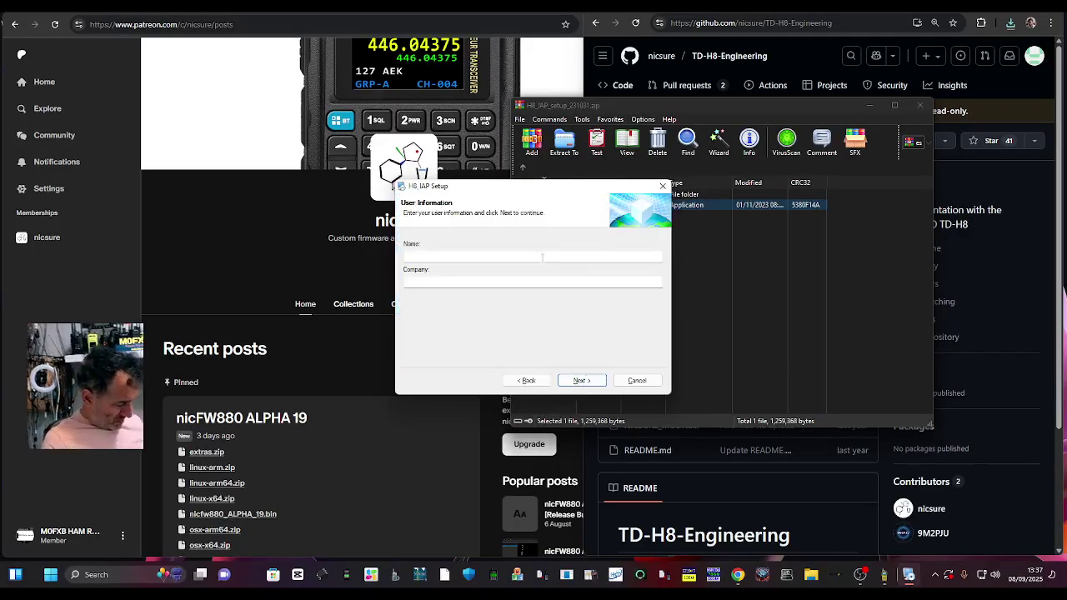
- Fill in the user's name in the H8_IAP setup and complete the installation with the default install and shortcut folders
type("M0FXB")
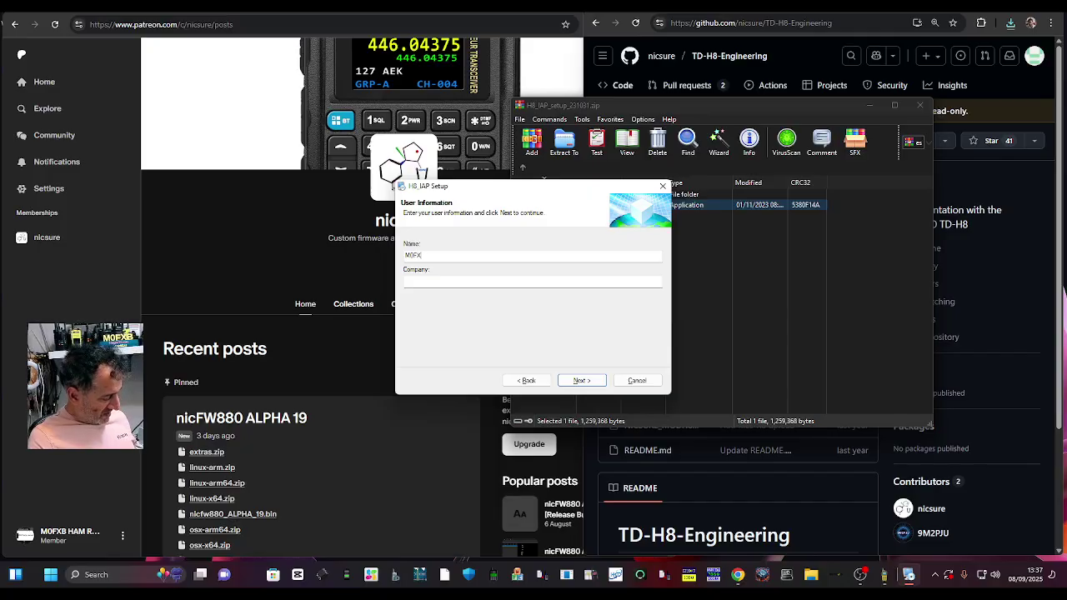
left_click(582, 381)
left_click(582, 381)
left_click(582, 381)
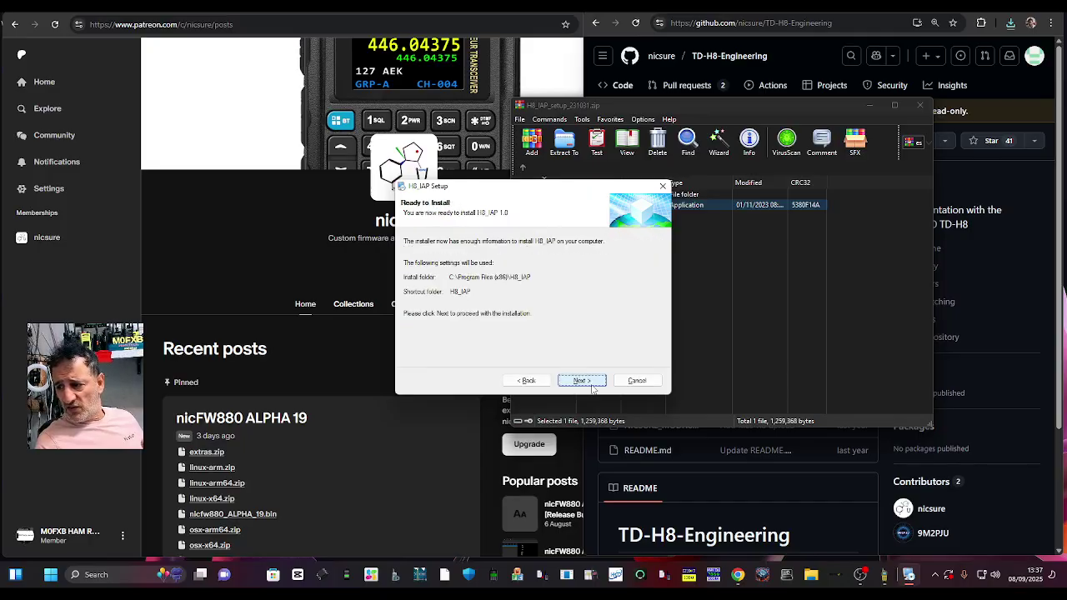
left_click(582, 381)
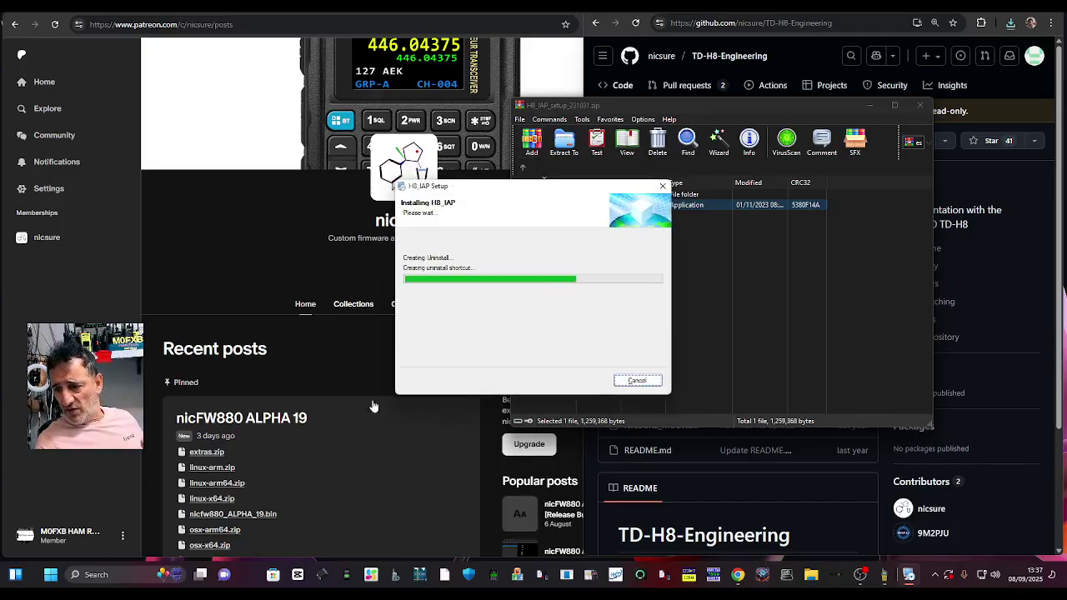
left_click(582, 381)
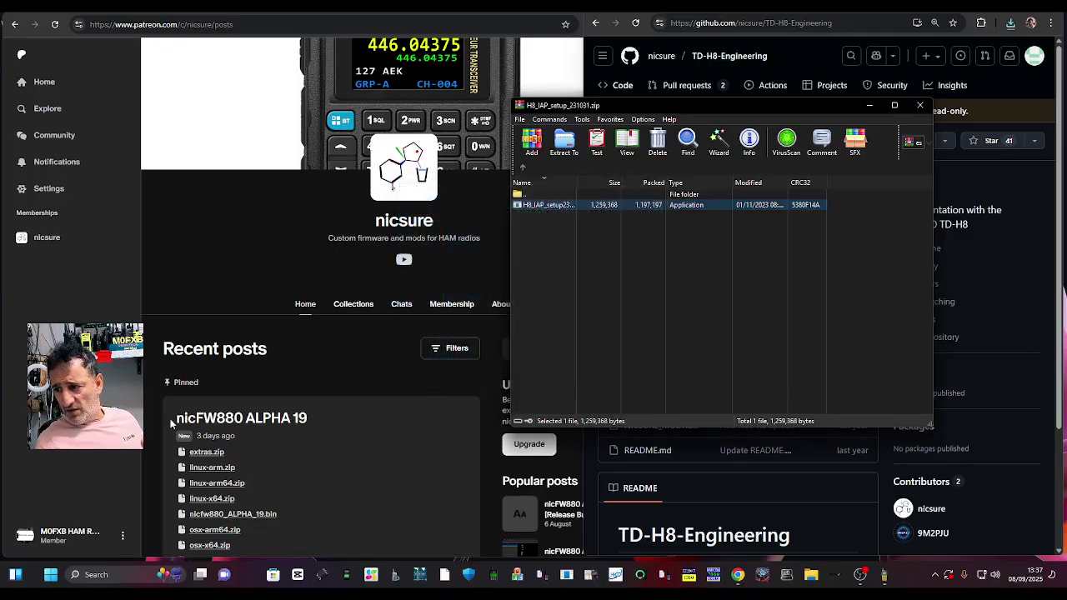
- Open the Windows search to look for the installed H8_IAP program
left_click(50, 574)
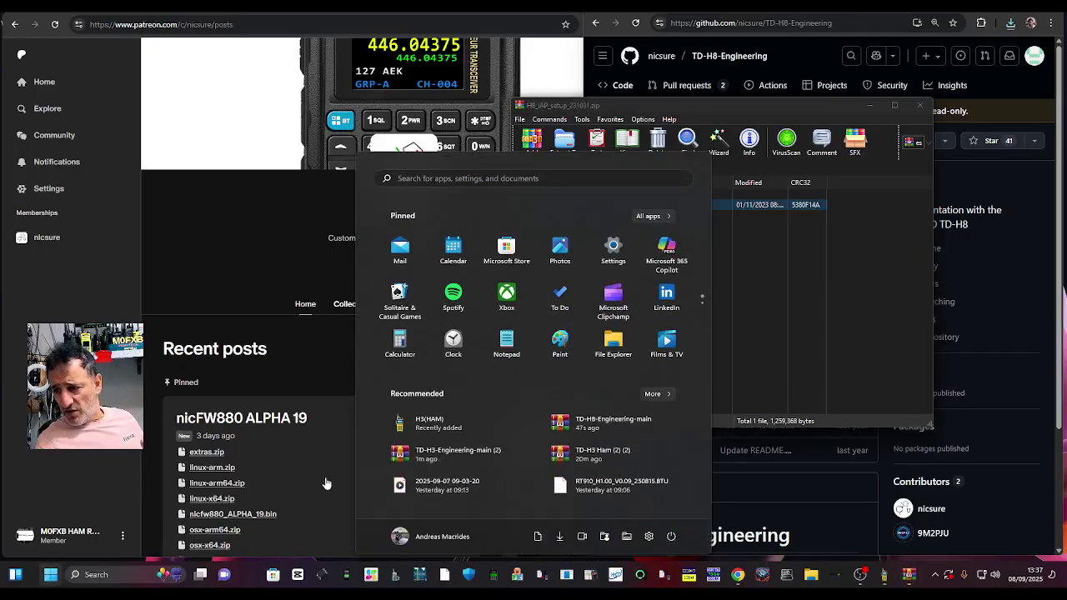
left_click(119, 575)
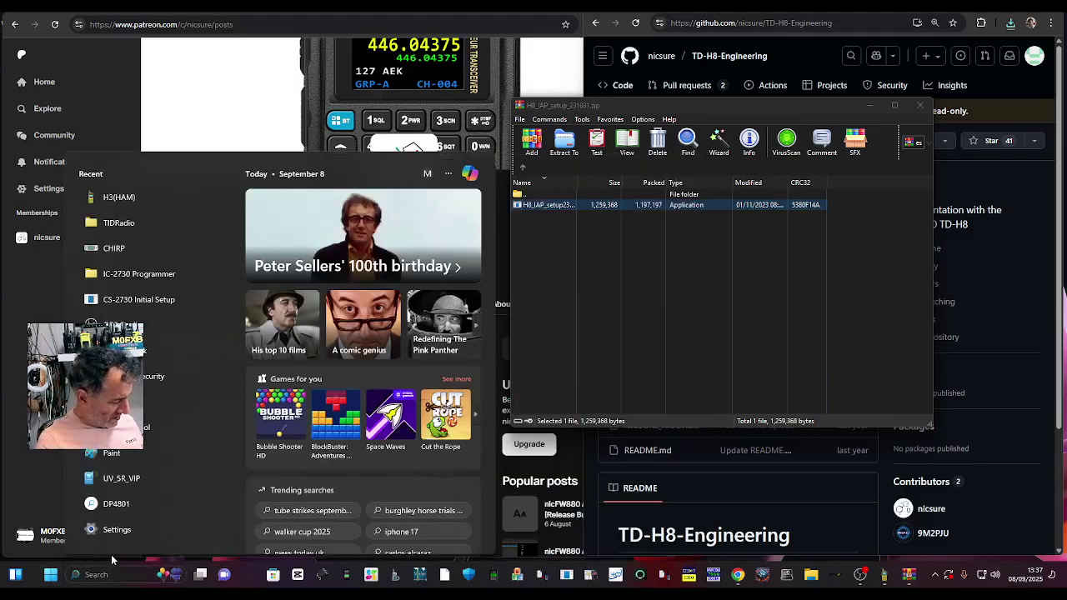
type("IA")
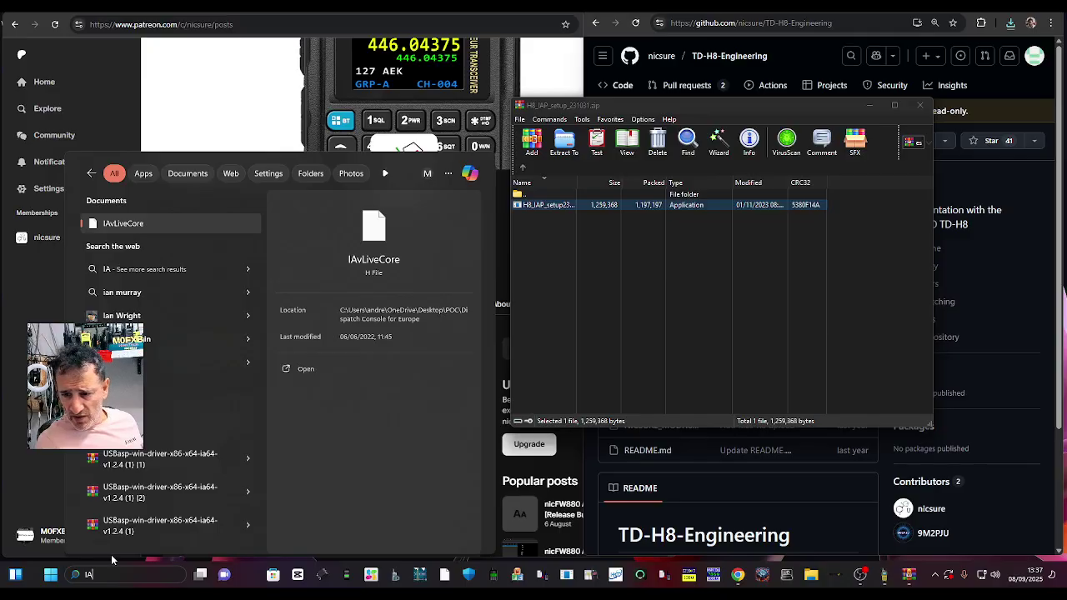
type("XO")
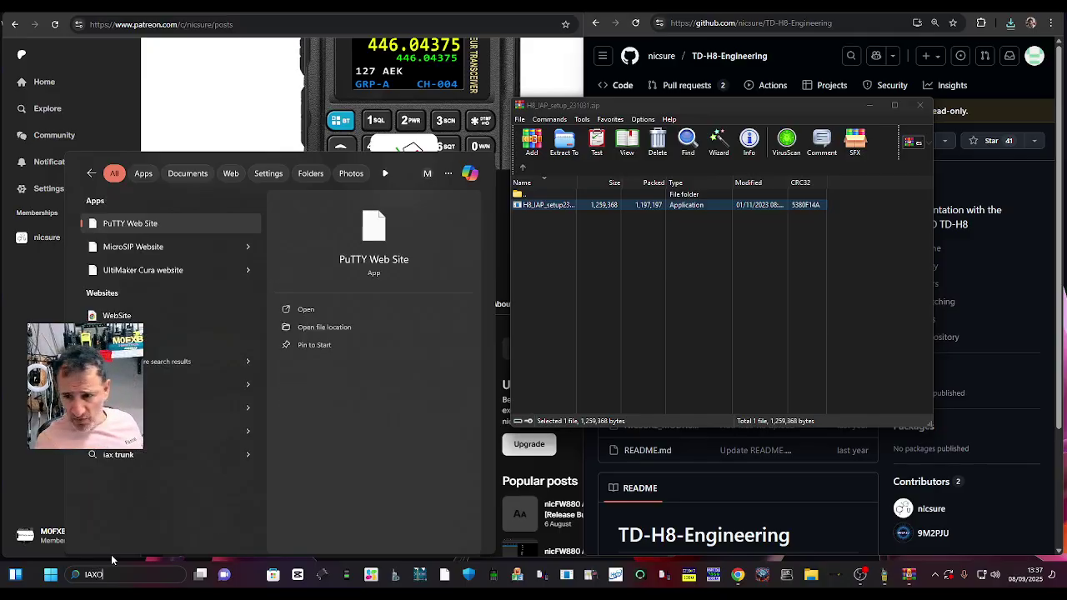
key("BackSpace")
key("BackSpace")
key("BackSpace")
key("BackSpace")
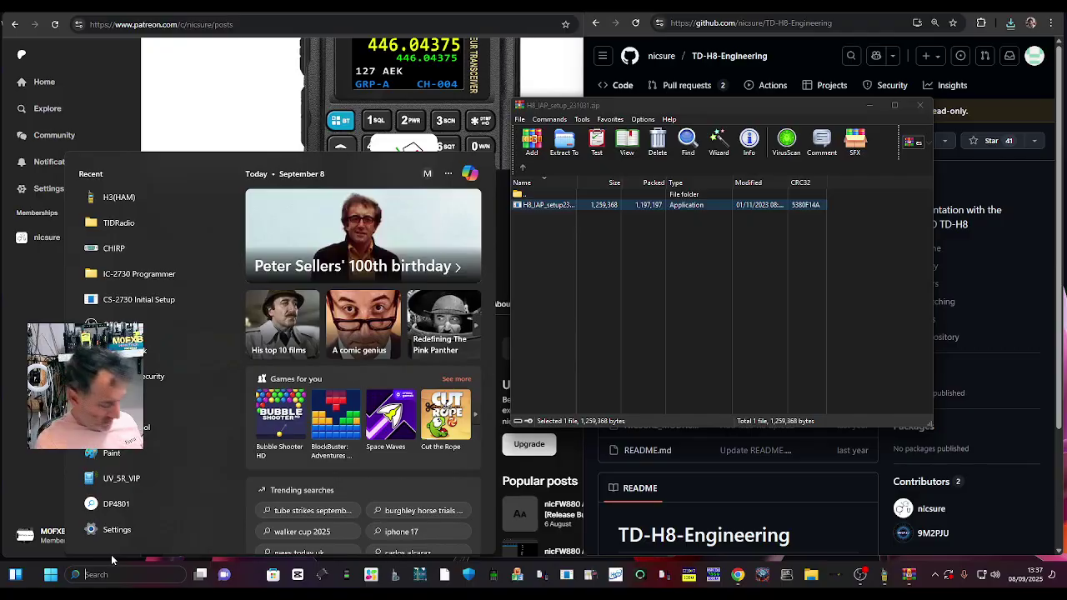
- Search for "H8" and launch the installed H8_IAP program
type("H8")
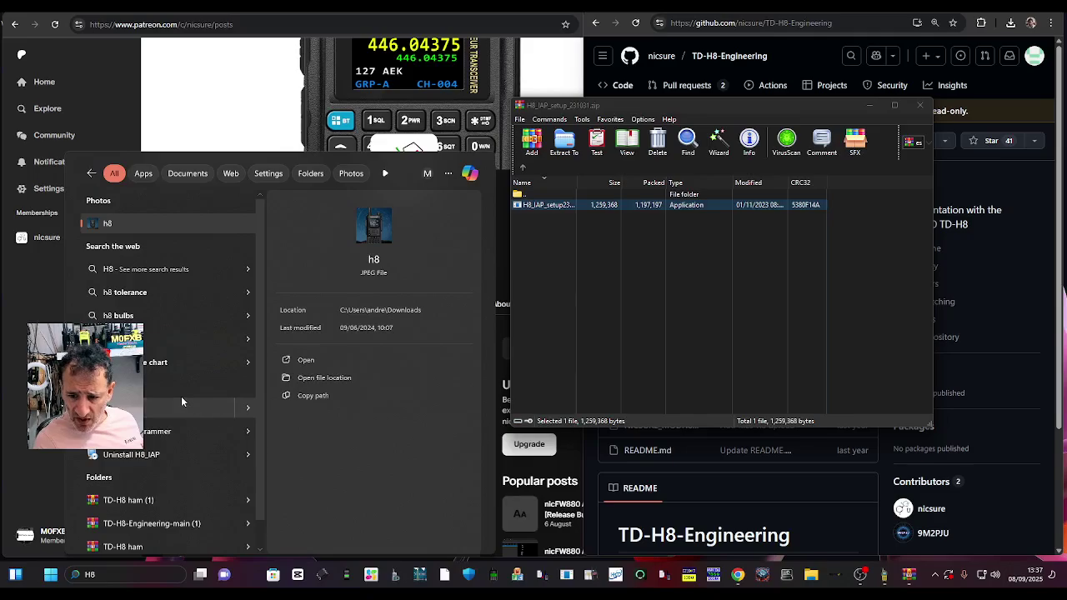
left_click(158, 405)
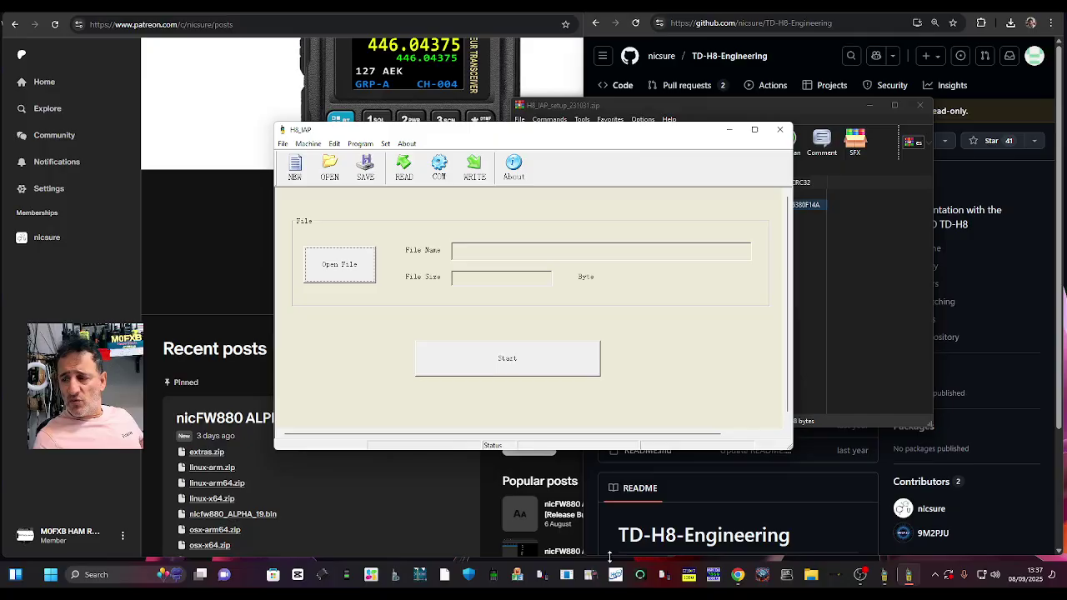
left_click(861, 575)
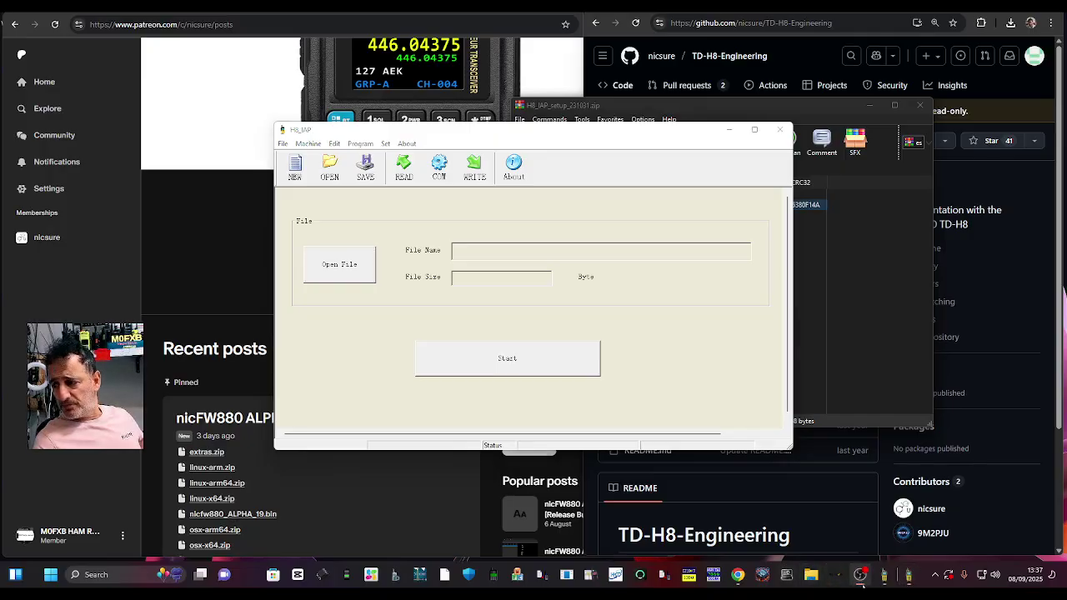
left_click(861, 575)
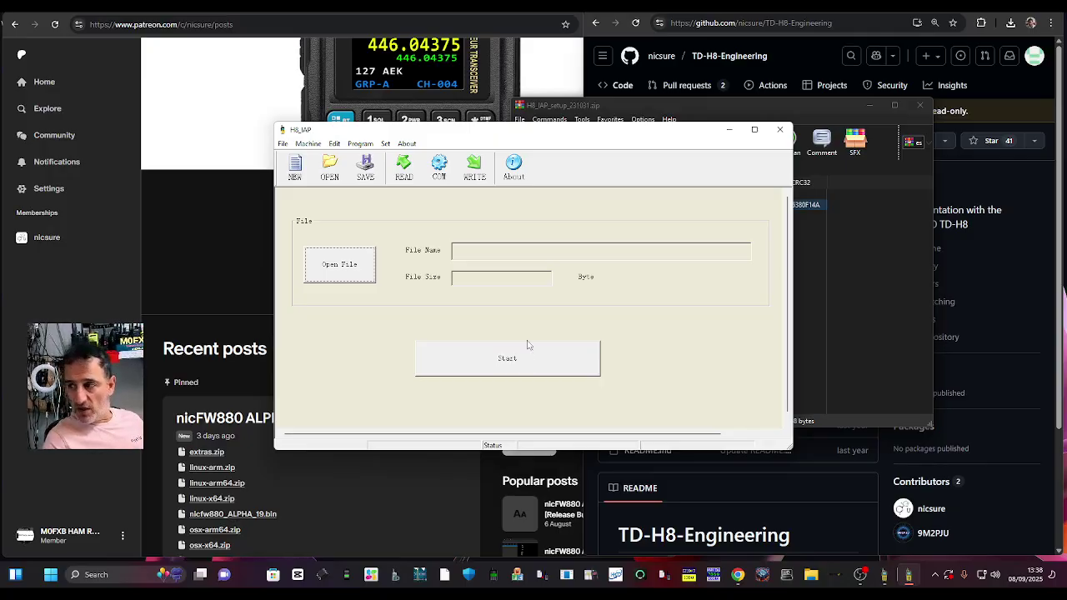
- Dismiss the H8_IAP window and the open TD-H8 archive windows to get back to the GitHub page
left_click(731, 131)
left_click(868, 102)
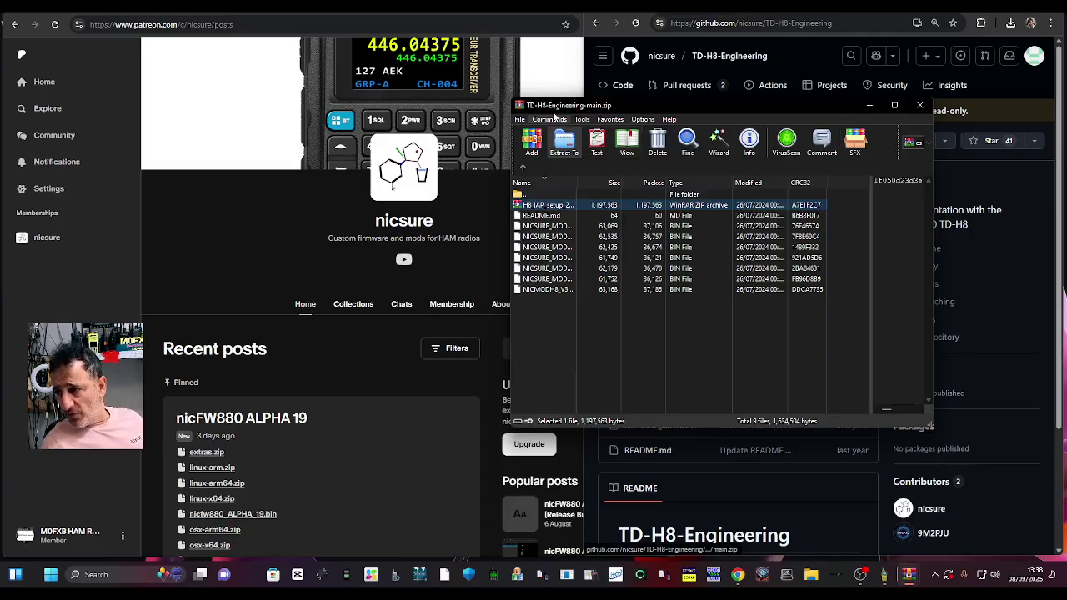
left_click(920, 105)
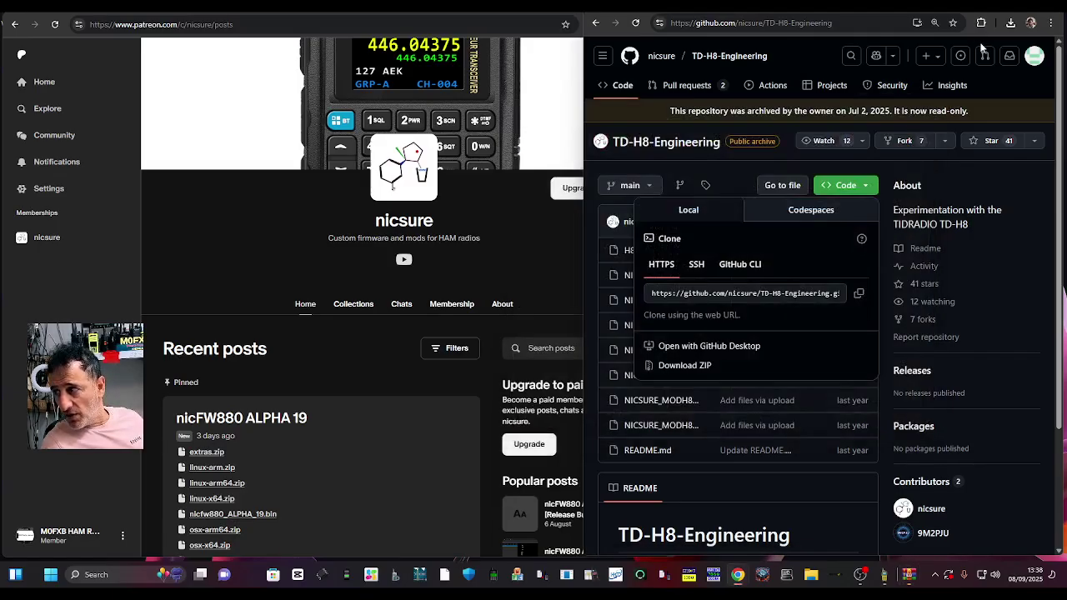
- Open TD-H3-Engineering-main (2).zip from the recent downloads and go into its folder
left_click(1011, 23)
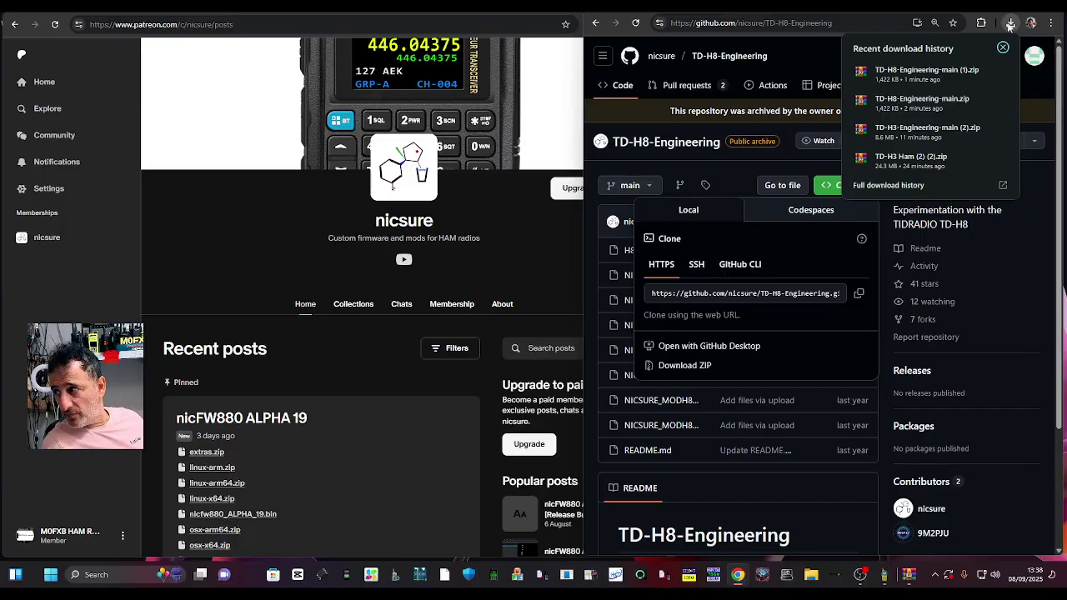
left_click(917, 129)
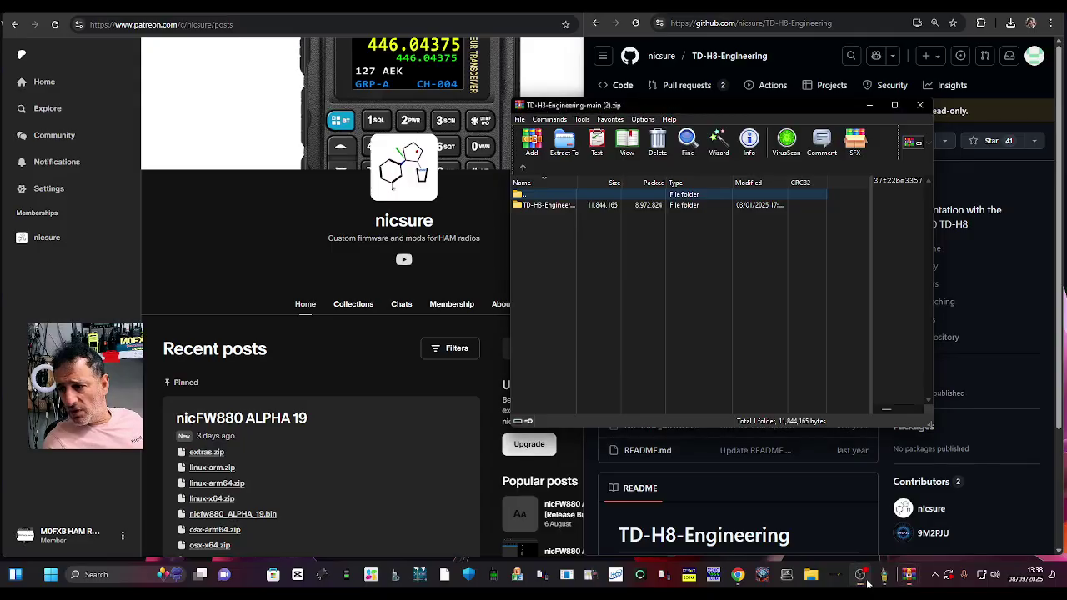
key("Down")
key("Return")
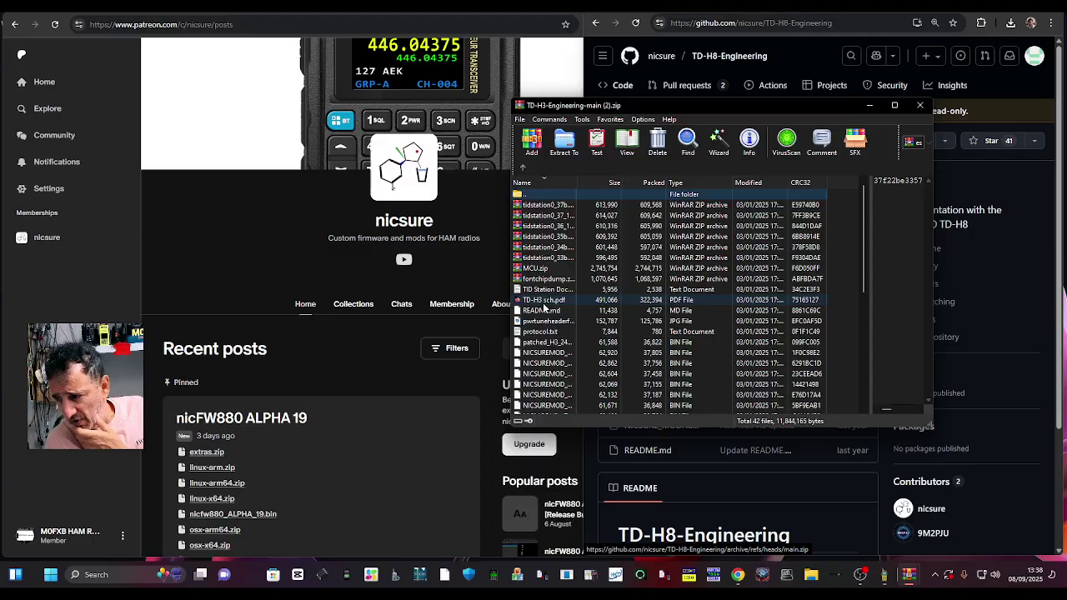
- Open TD-H3 sch.pdf from the archive, look through its schematic pages, and close the document
left_click(552, 301)
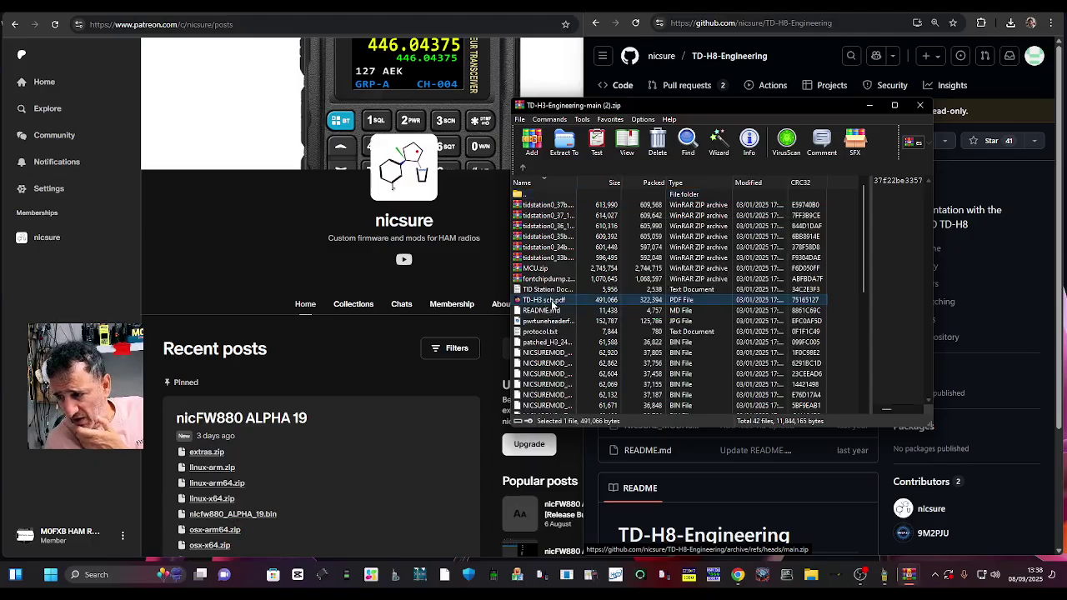
double_click(551, 302)
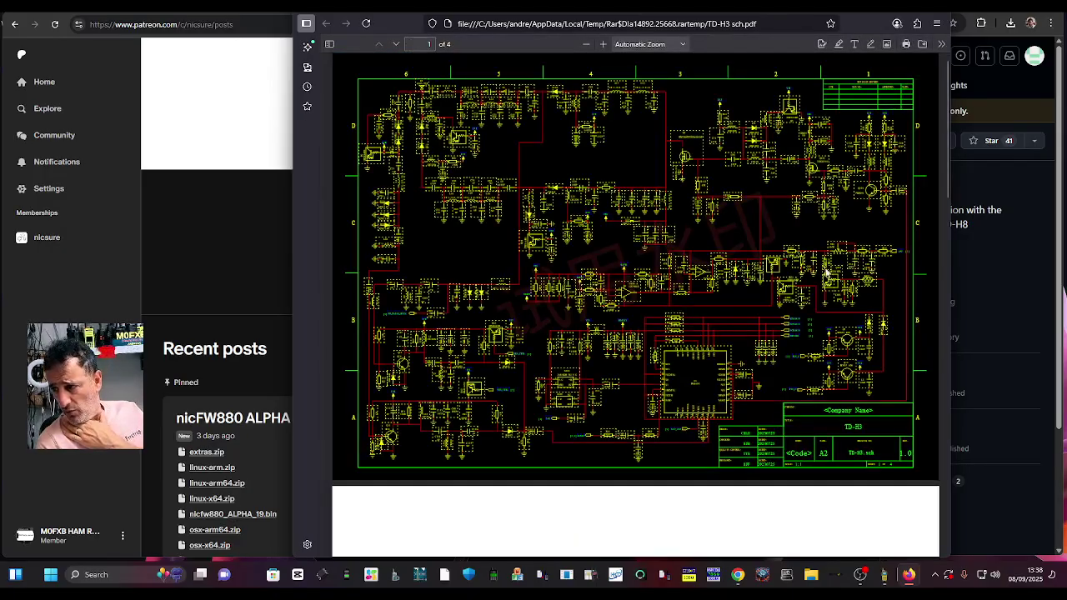
scroll(818, 259, "down", 15)
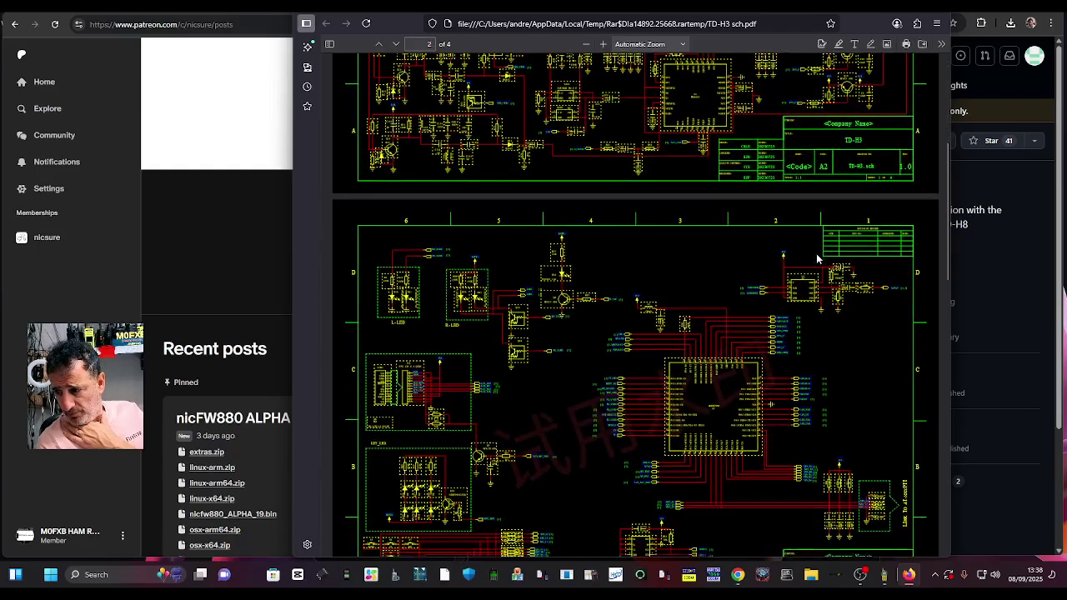
scroll(814, 255, "down", 4)
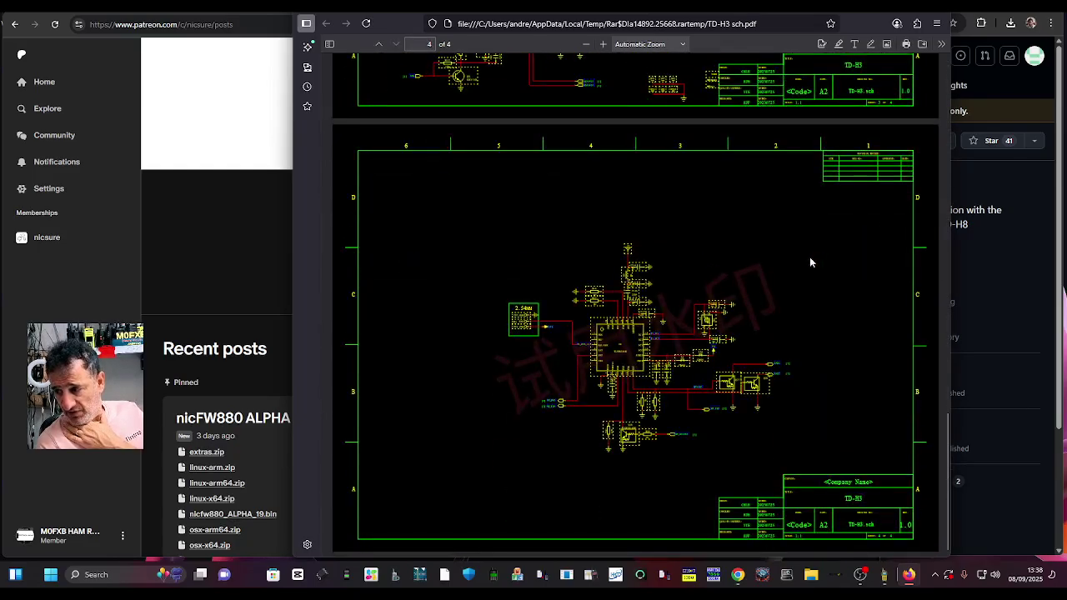
scroll(809, 256, "up", 14)
scroll(850, 139, "down", 1)
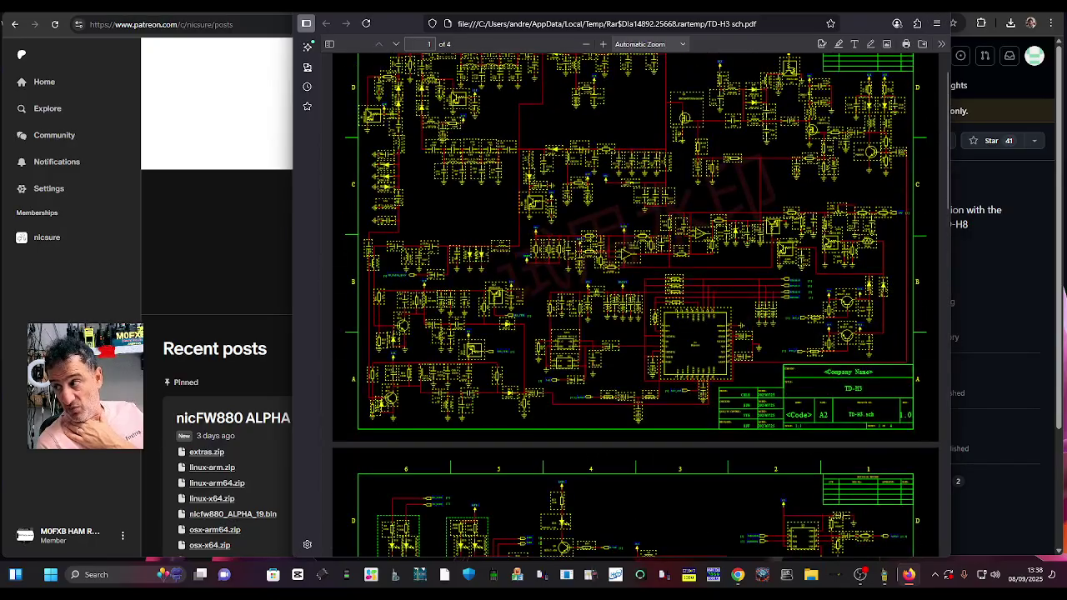
left_click(937, 22)
- Open tidstation0_37b.zip from the TD-H3 archive's file list and run the TIDStation.exe inside it
scroll(586, 292, "down", 7)
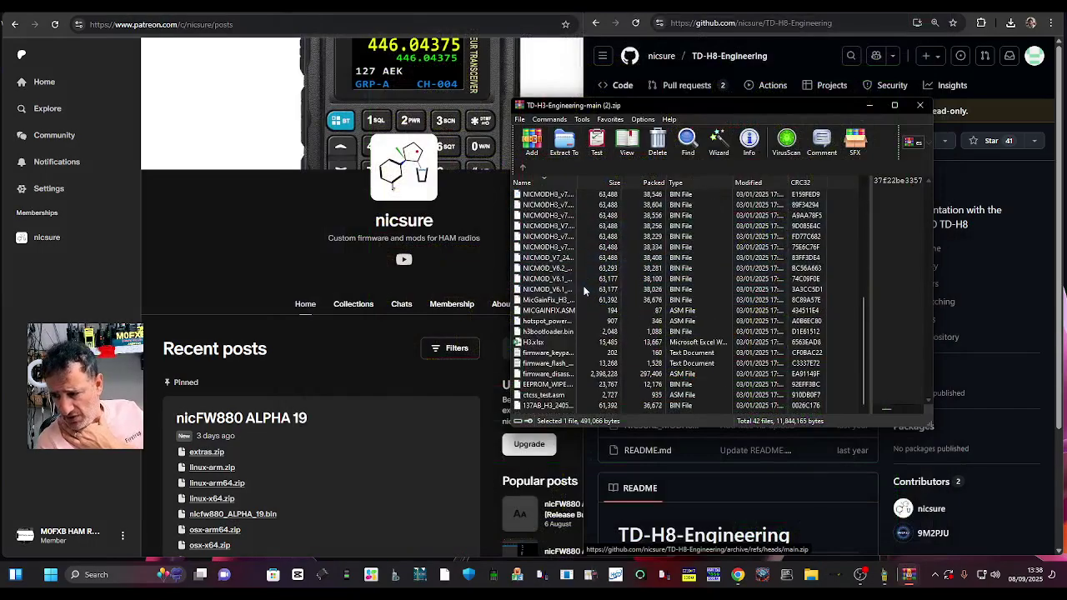
scroll(586, 292, "up", 7)
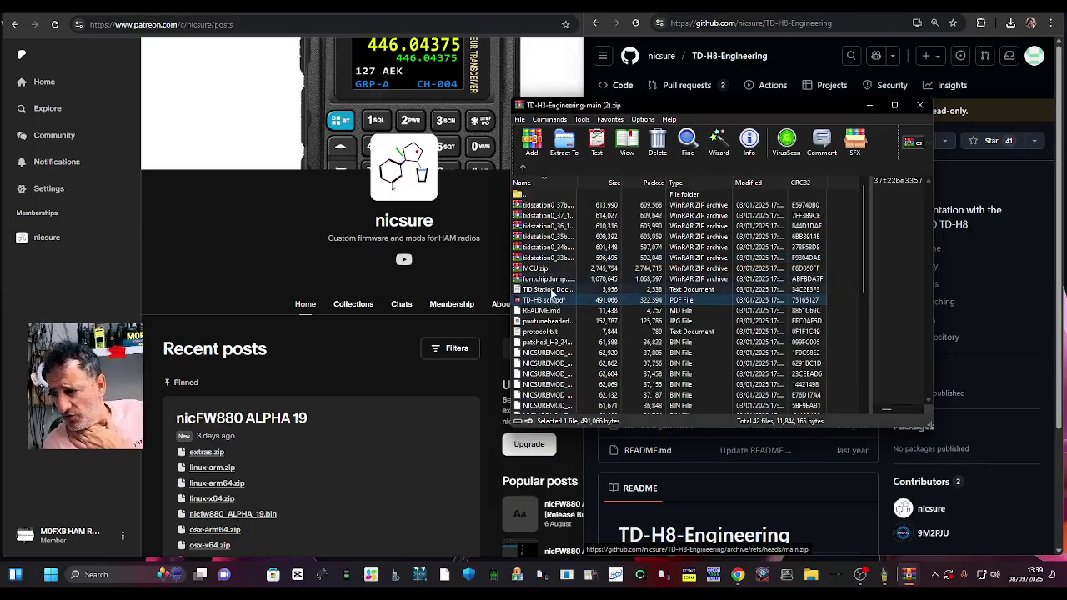
double_click(546, 206)
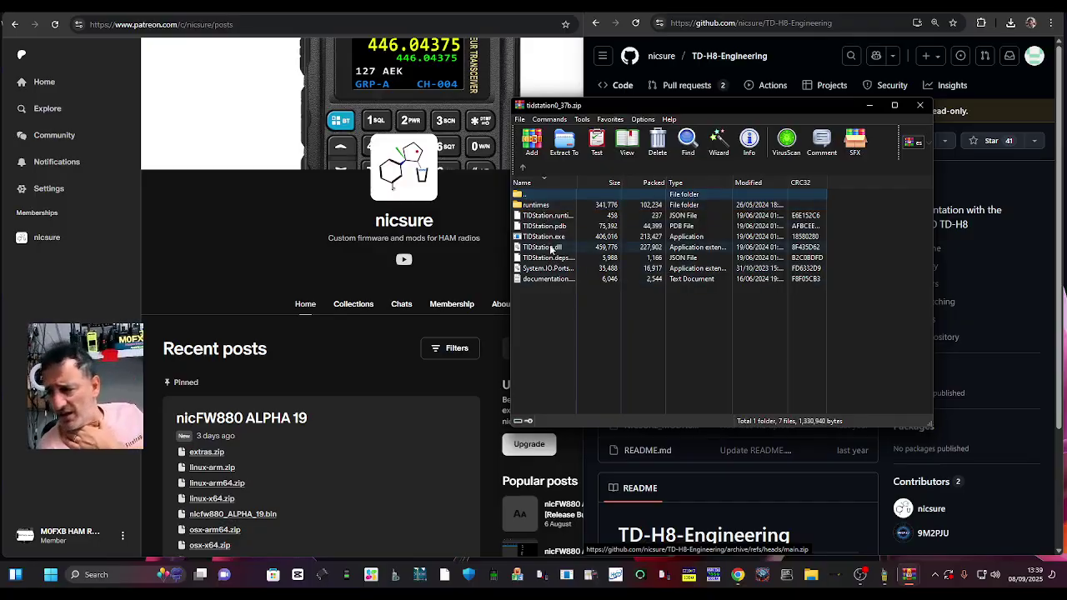
double_click(550, 236)
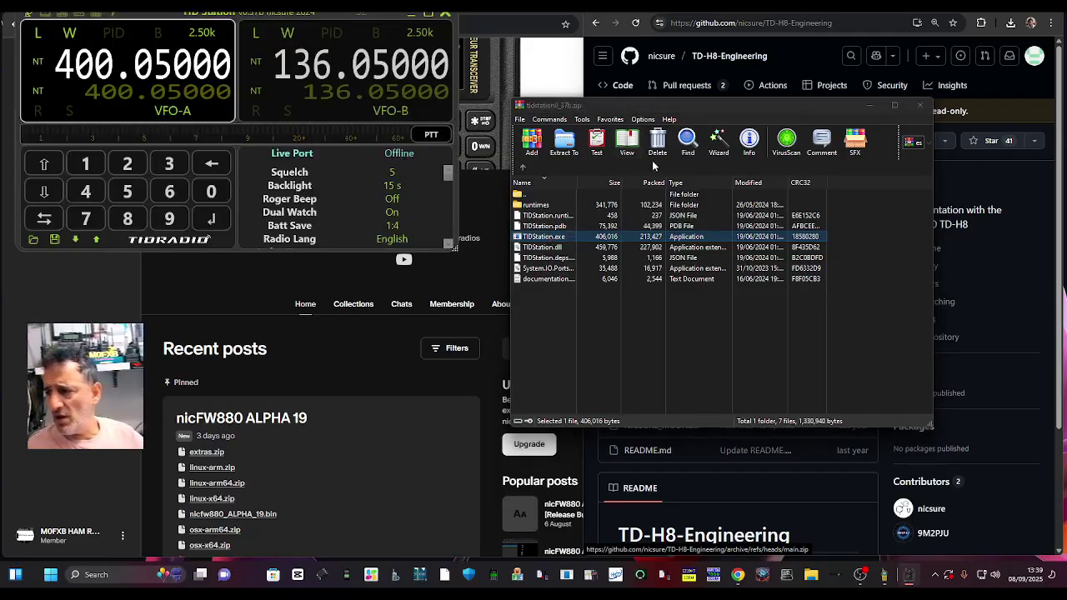
- Enlarge the TID Station window and place it near the upper middle of the screen
left_click_drag(316, 13, 597, 149)
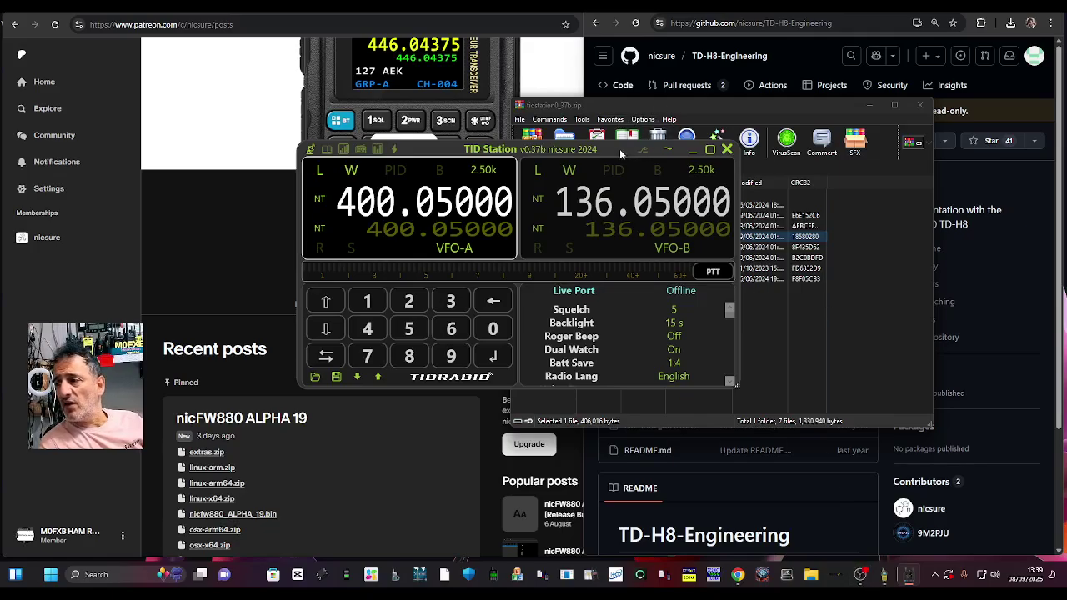
left_click_drag(619, 149, 561, 52)
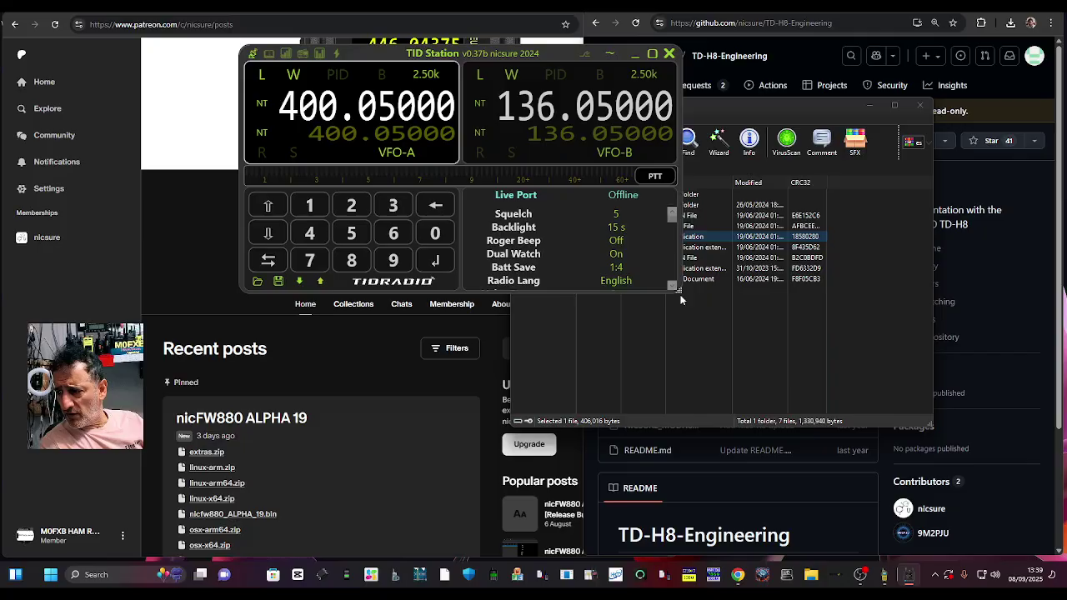
left_click_drag(676, 287, 836, 451)
left_click_drag(928, 521, 927, 523)
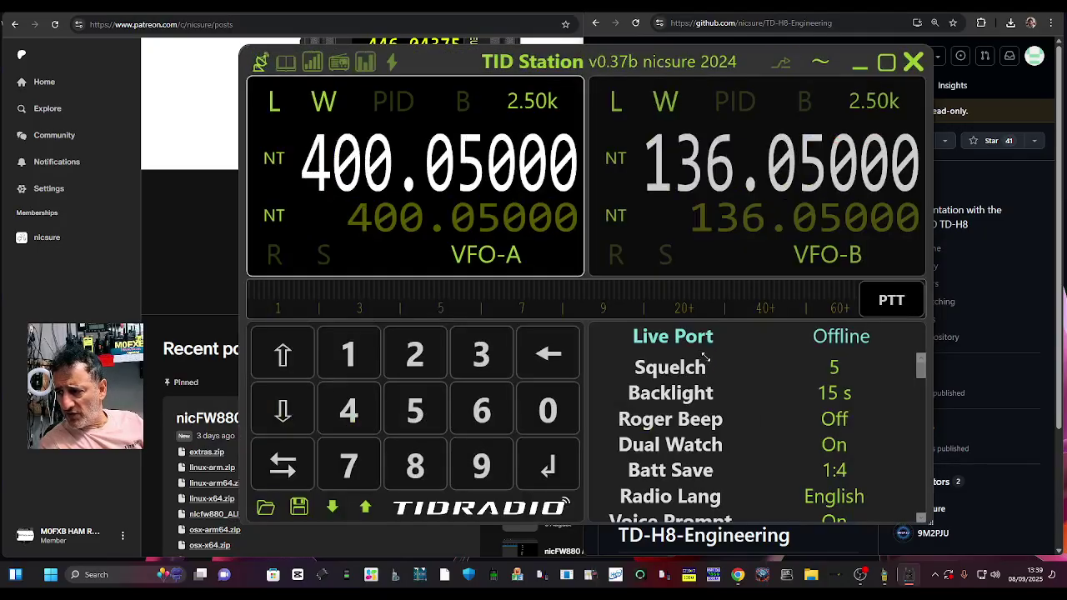
left_click_drag(728, 58, 651, 40)
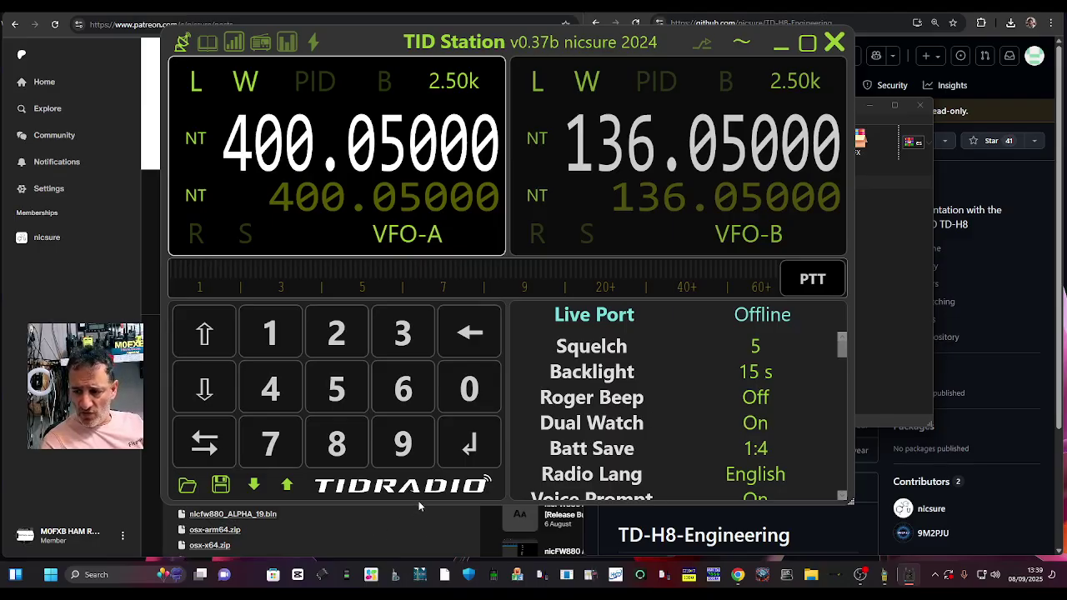
- Look through TID Station's radio settings list and minimize the program to get back to the archive
scroll(717, 354, "down", 5)
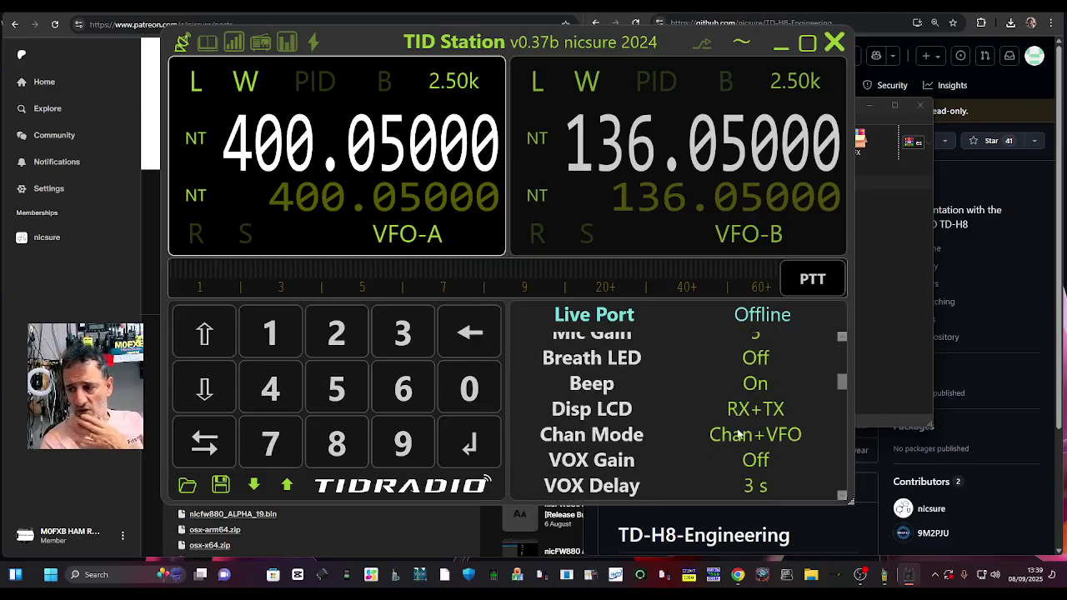
scroll(737, 429, "up", 5)
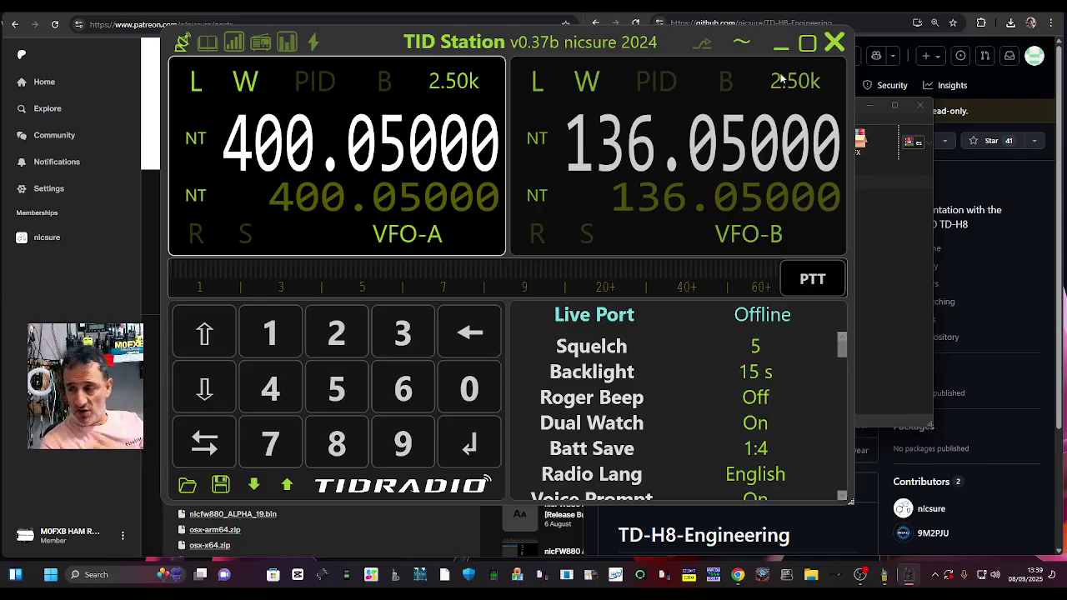
left_click(779, 47)
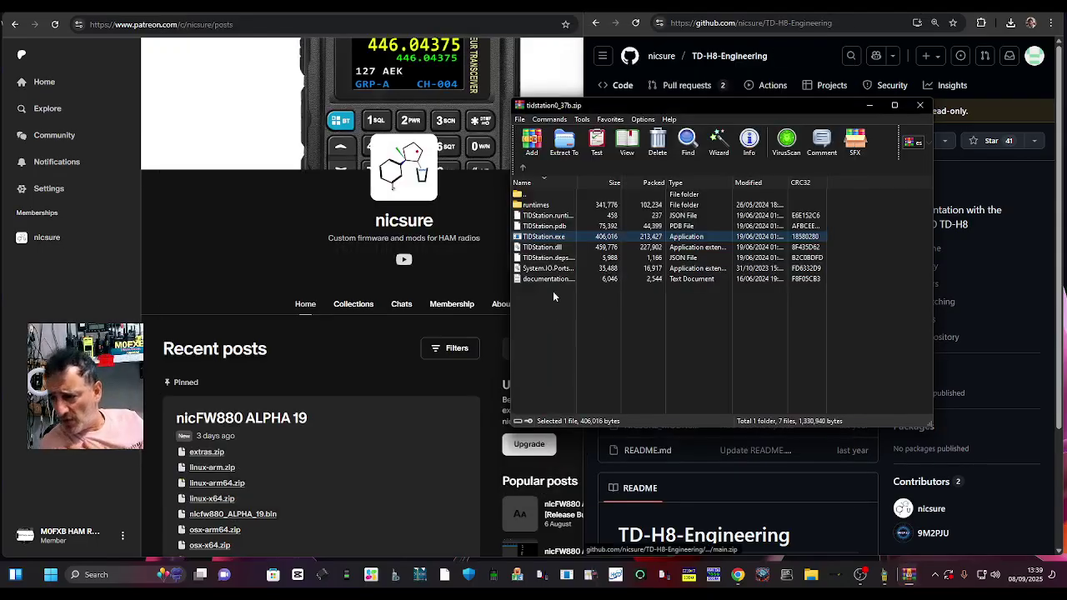
- Select TIDStation.runtimeconfig.json and TIDStation.pdb in the archive, and go up the folder levels to browse Temp
left_click(549, 216)
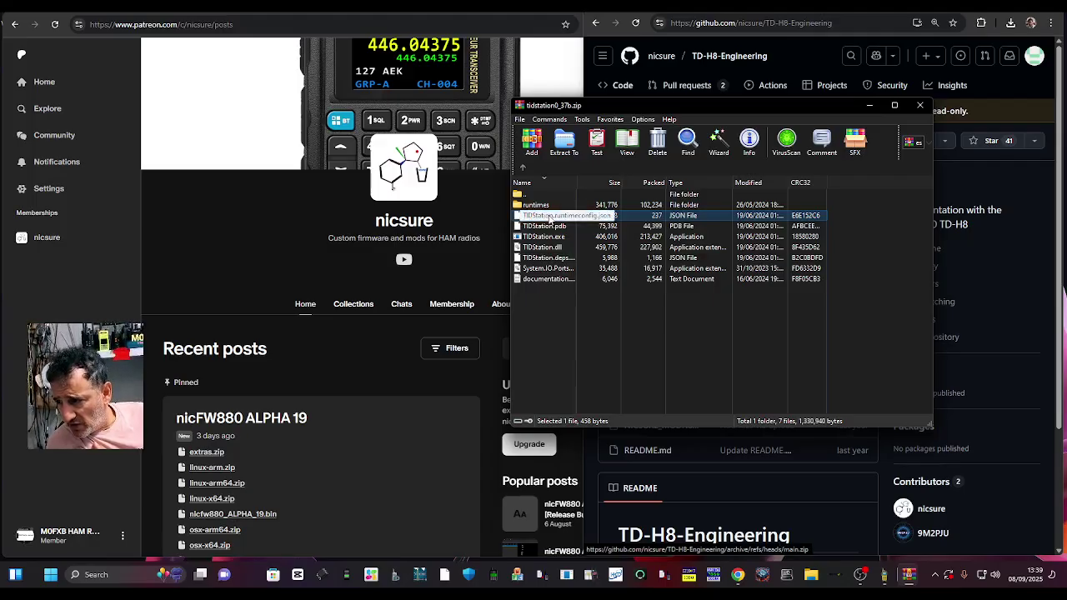
left_click(549, 226)
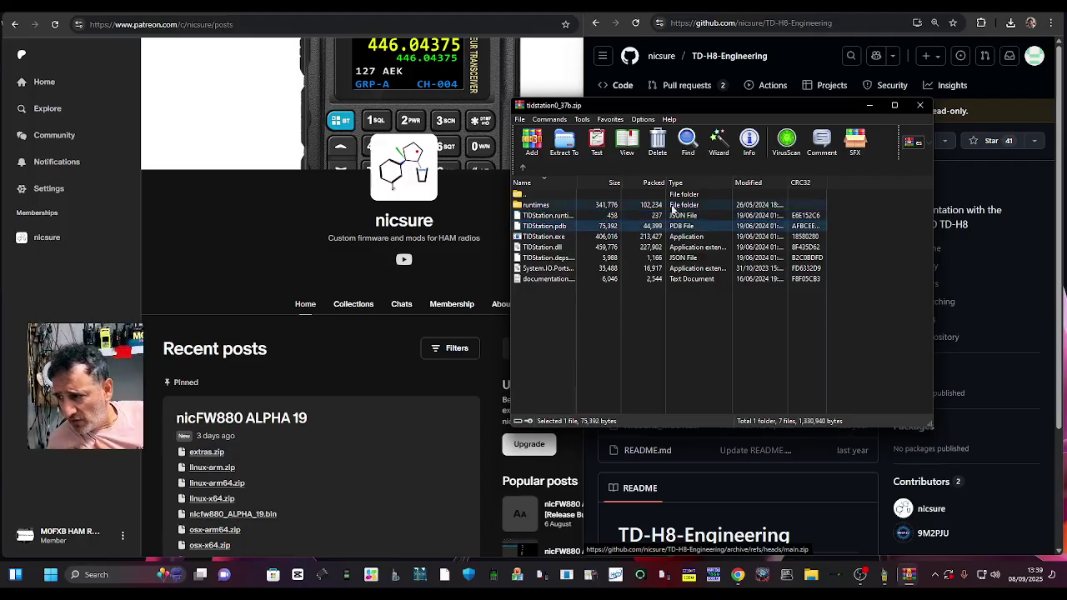
left_click(523, 169)
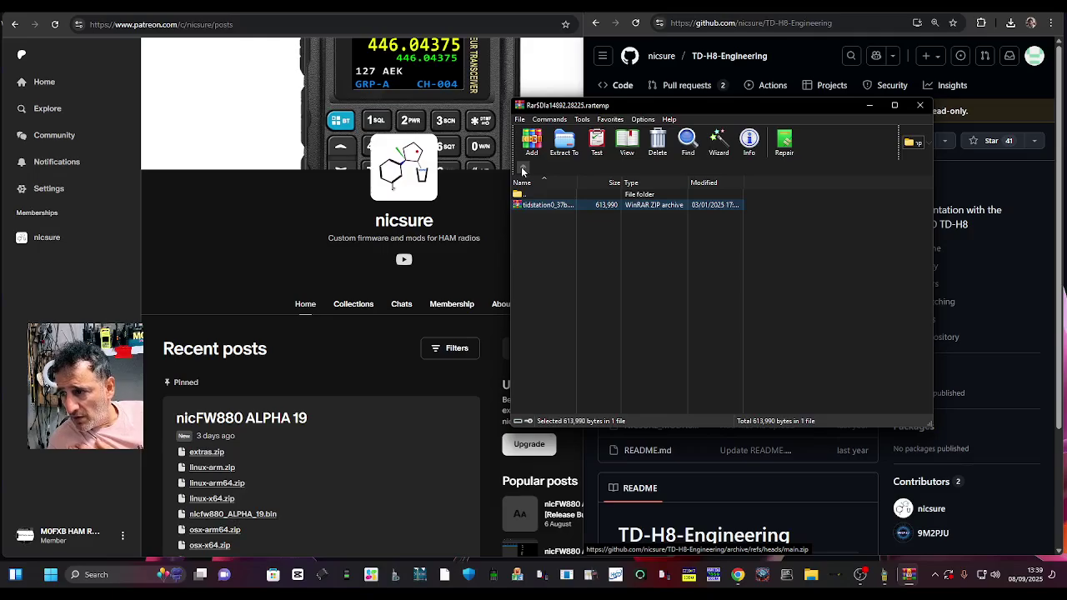
left_click(522, 170)
scroll(584, 300, "down", 8)
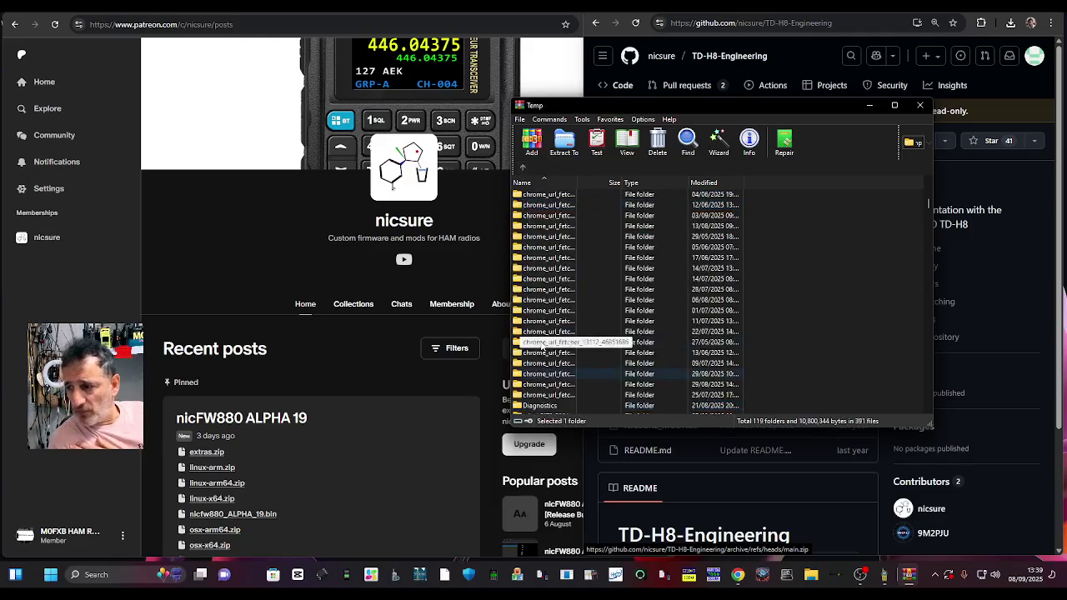
- Switch to the walkietalkiesoftware.com page and find the TD-H3 Ham programming software download
left_click(327, 36)
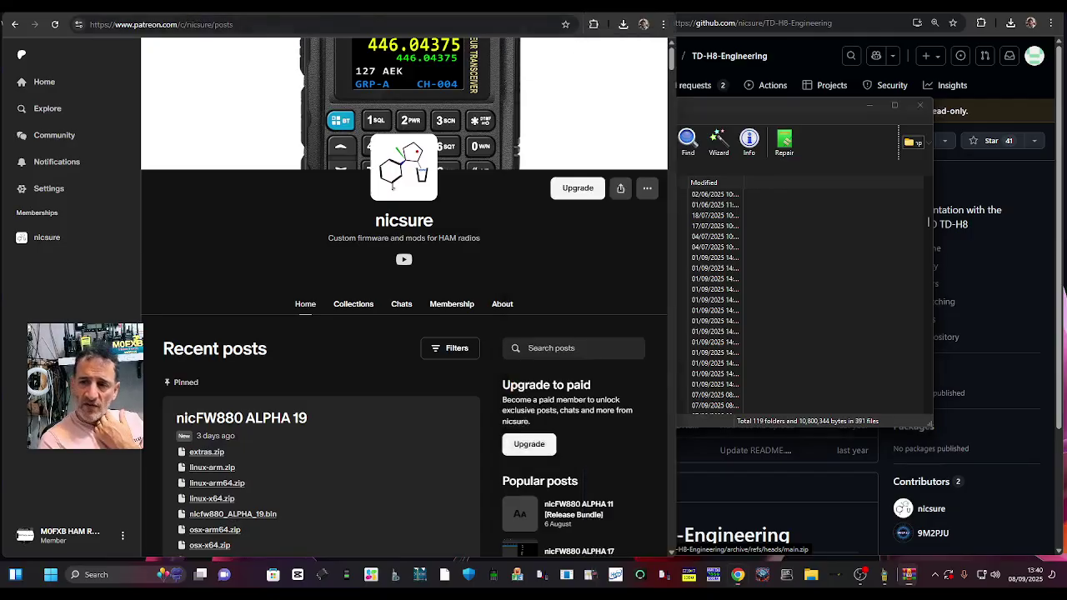
key("ctrl+Tab")
scroll(496, 257, "down", 3)
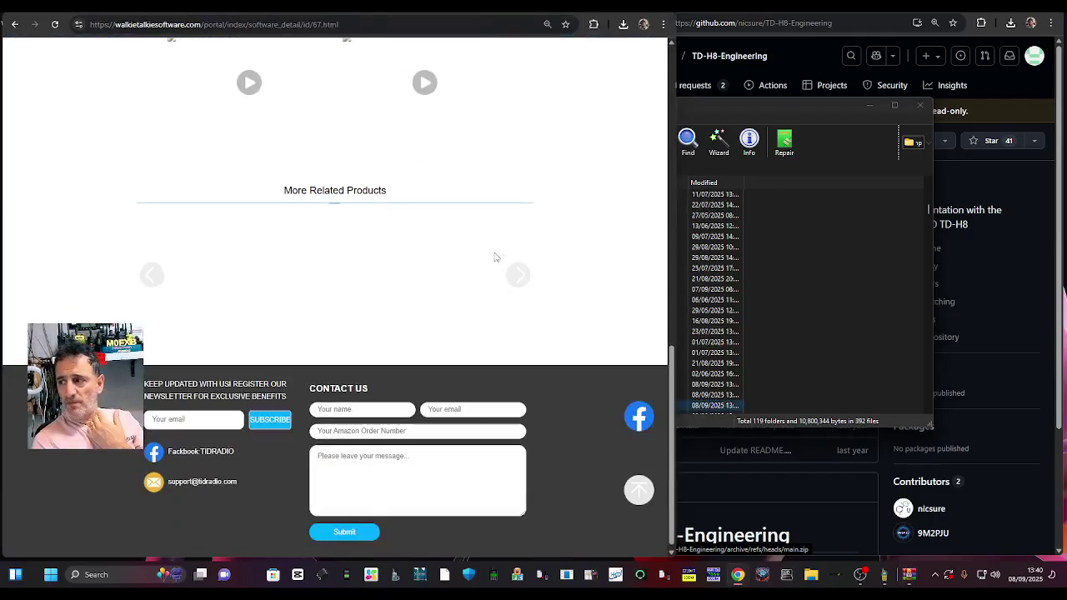
scroll(496, 255, "up", 4)
scroll(439, 274, "up", 2)
scroll(469, 207, "down", 2)
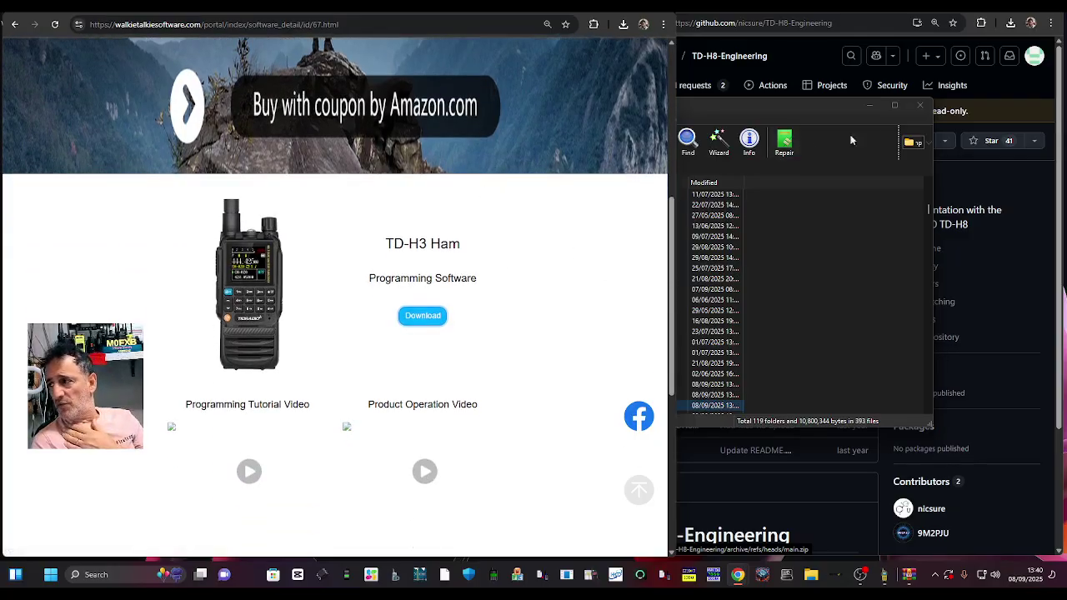
- Close the leftover archive windows and open TD-H3 Ham (2) (2).zip from the recent downloads
left_click(919, 105)
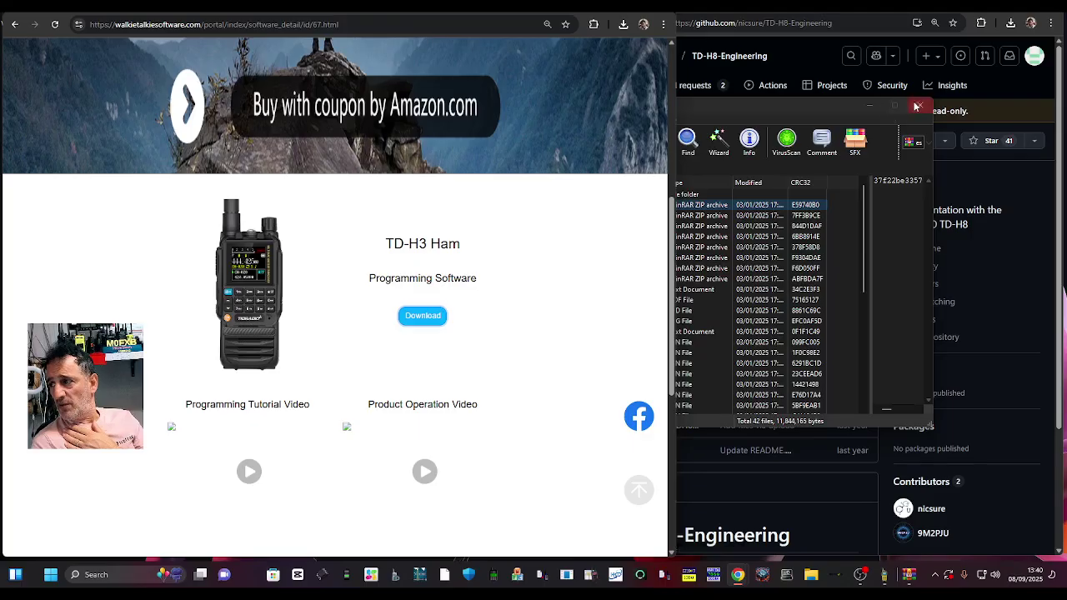
left_click(915, 106)
left_click(1010, 23)
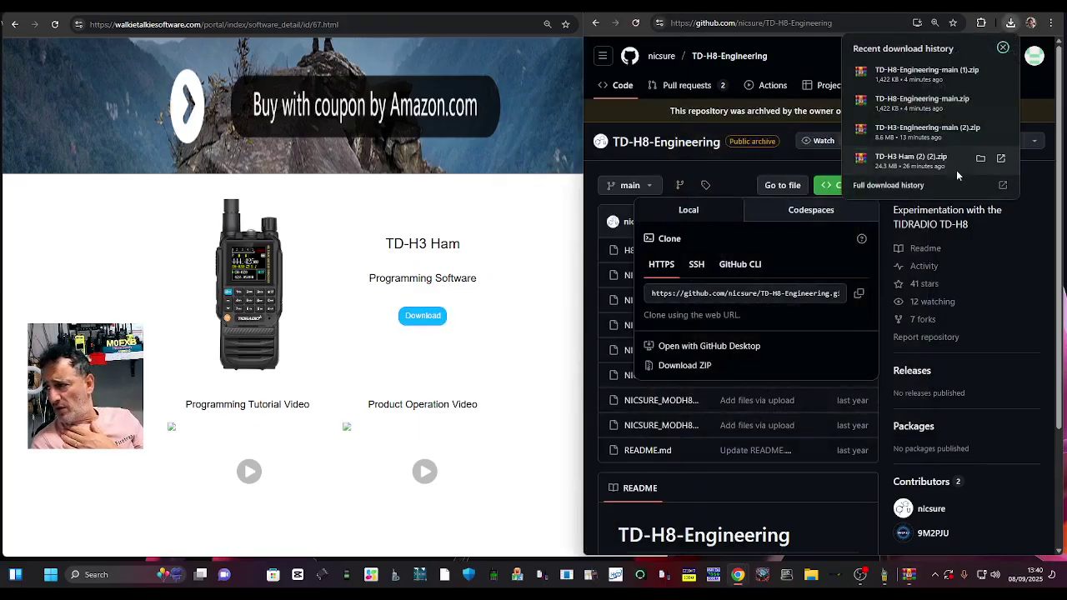
left_click(899, 160)
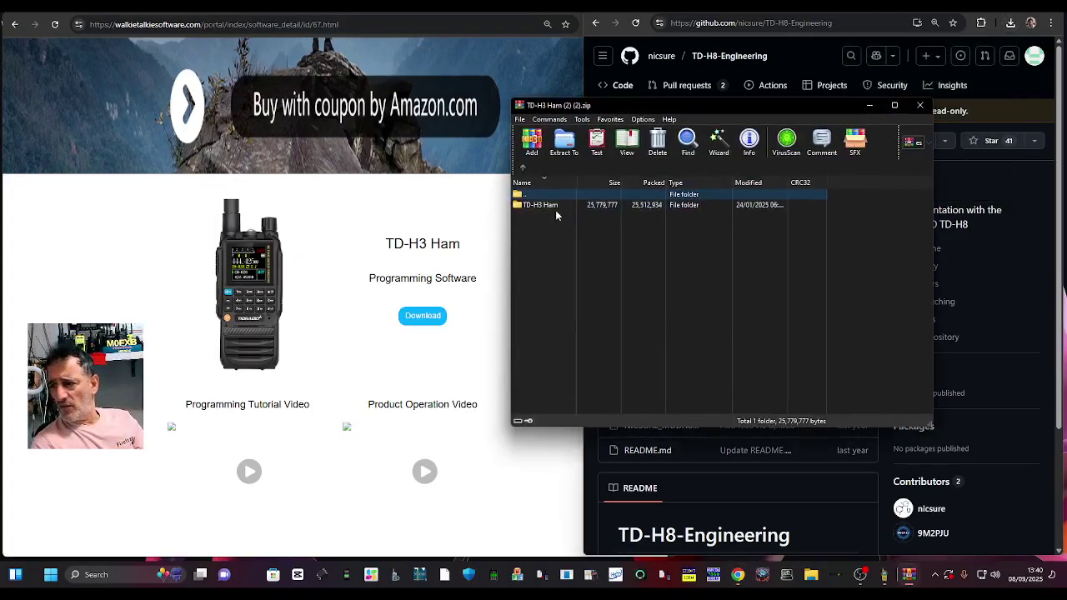
- Go into the archive's TD-H3 Ham folder and open its 1.H3 Firmware Upgrade subfolder
double_click(553, 207)
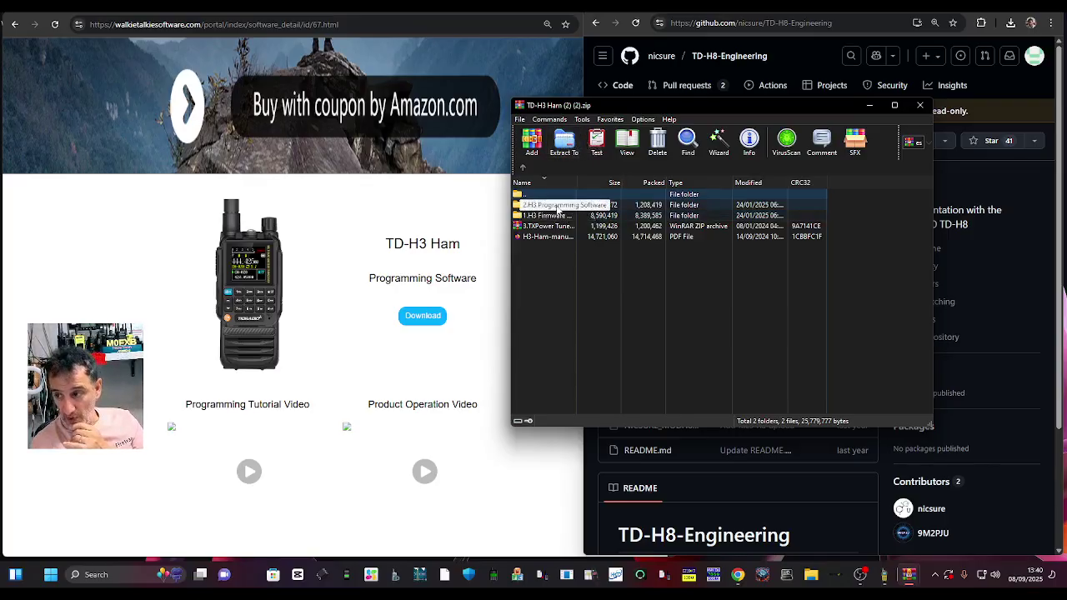
left_click(557, 219)
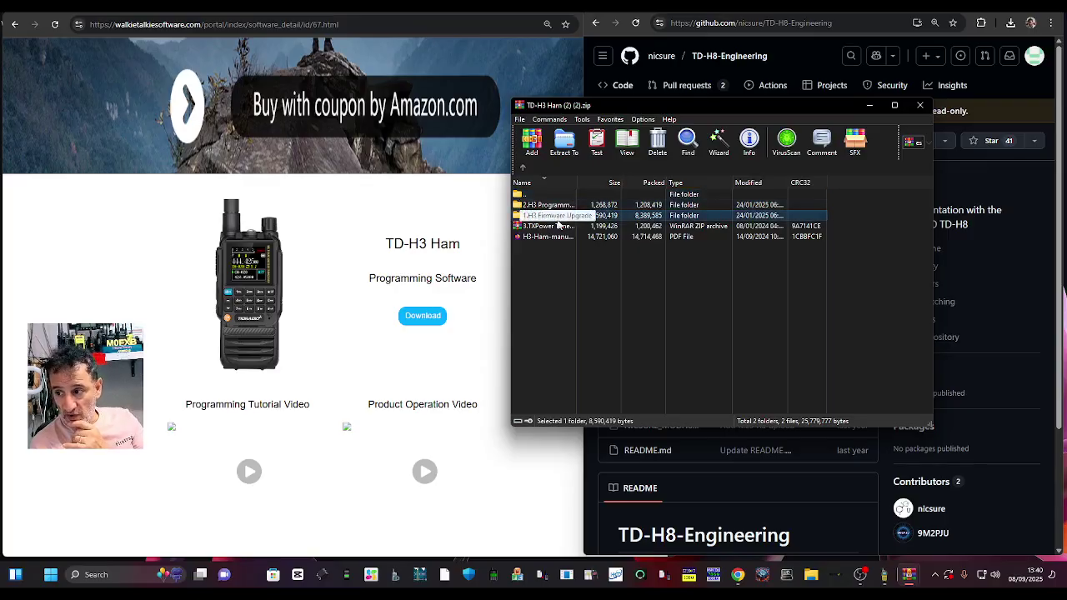
double_click(563, 219)
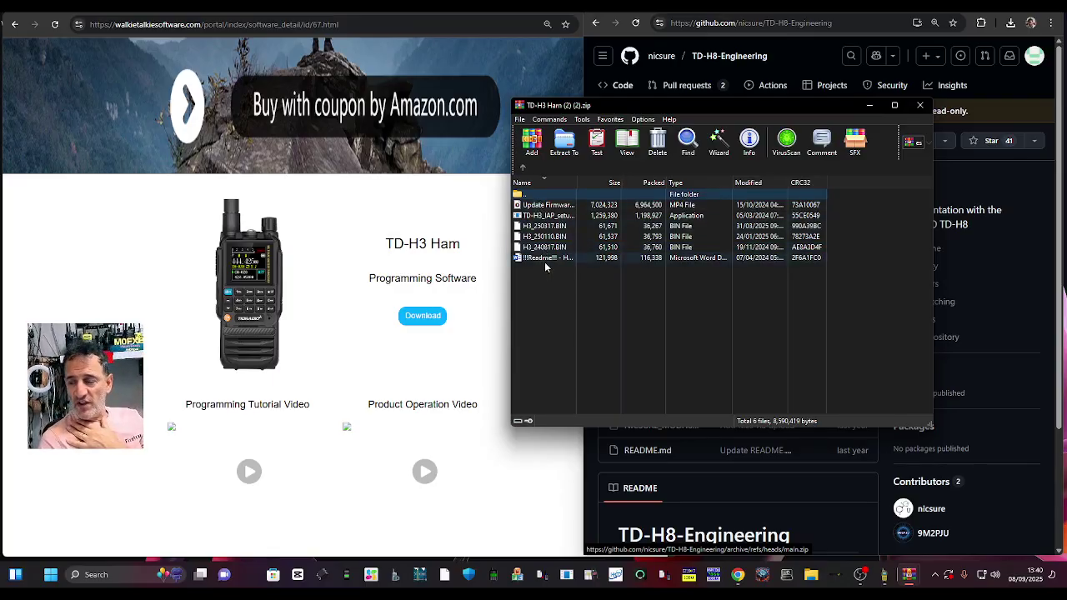
- Open the Readme firmware upgrade guide in Word, read through its upgrade steps, and return to the archive
double_click(546, 258)
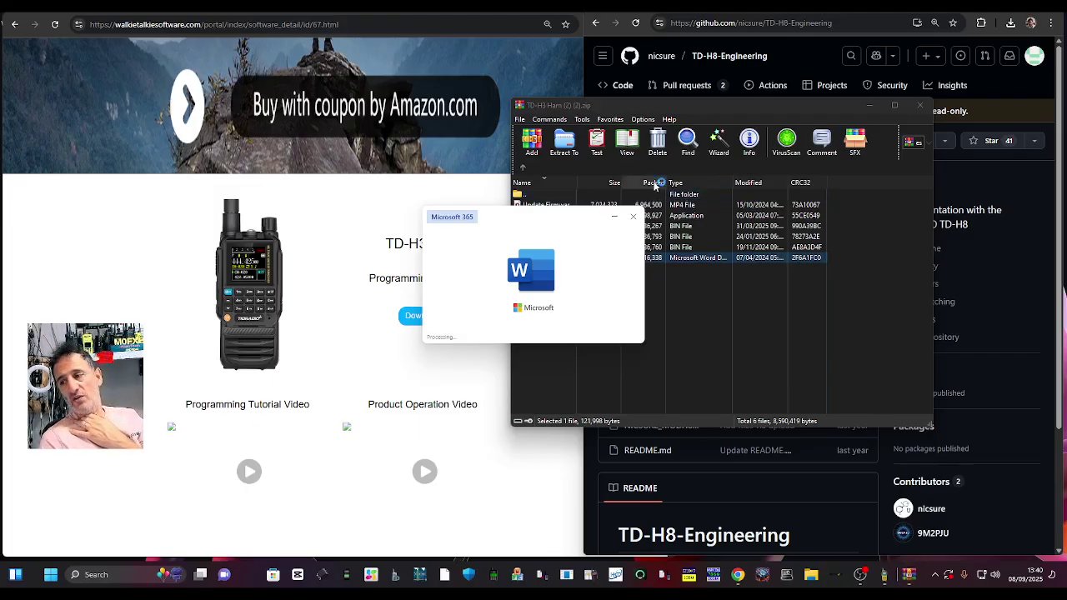
scroll(643, 225, "down", 2)
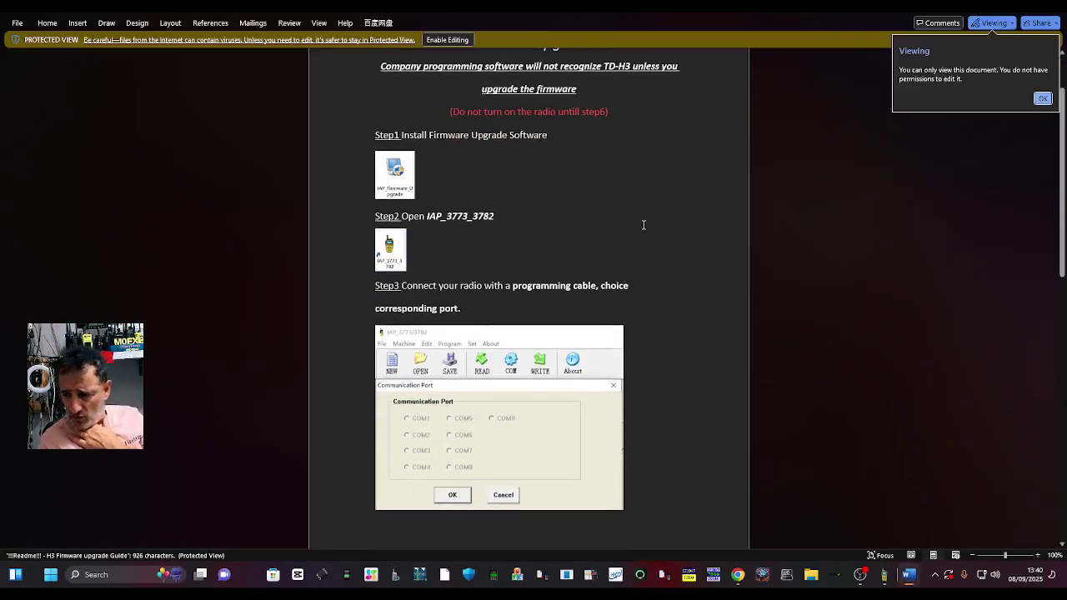
scroll(652, 218, "down", 7)
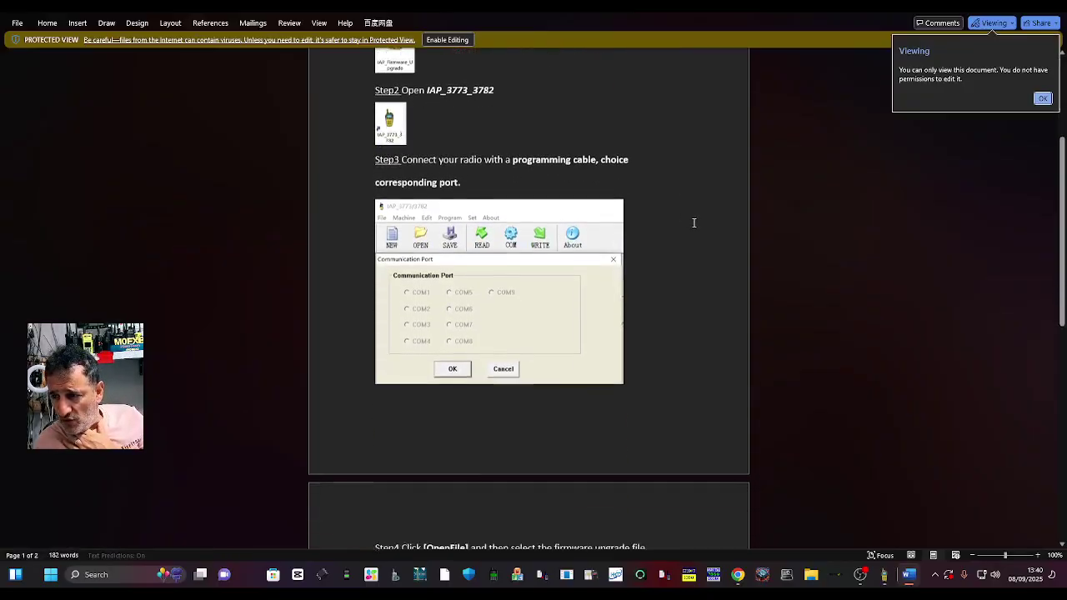
scroll(693, 222, "down", 12)
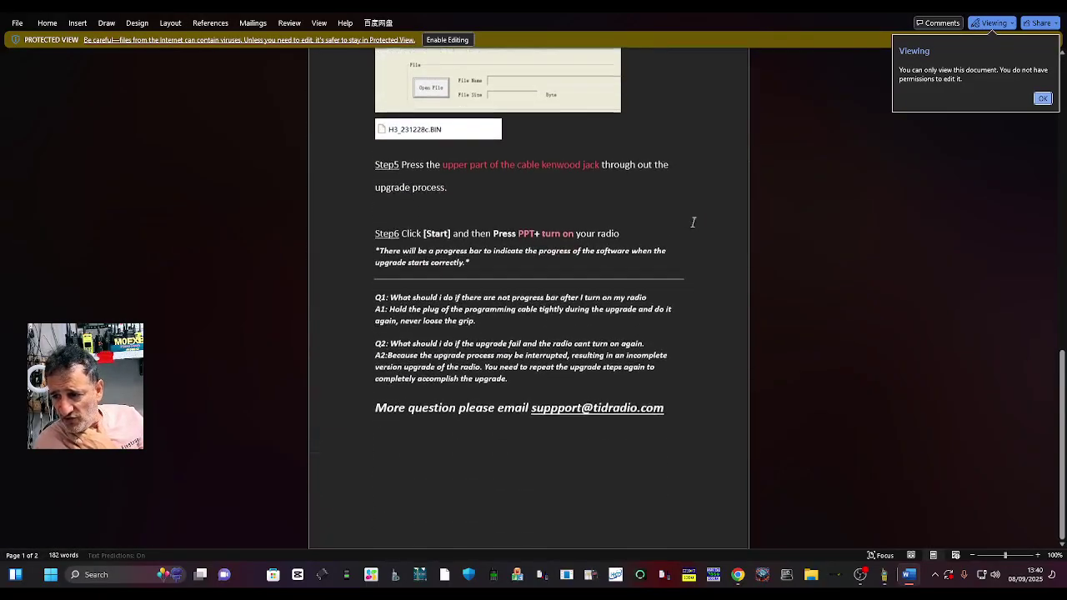
left_click(1042, 99)
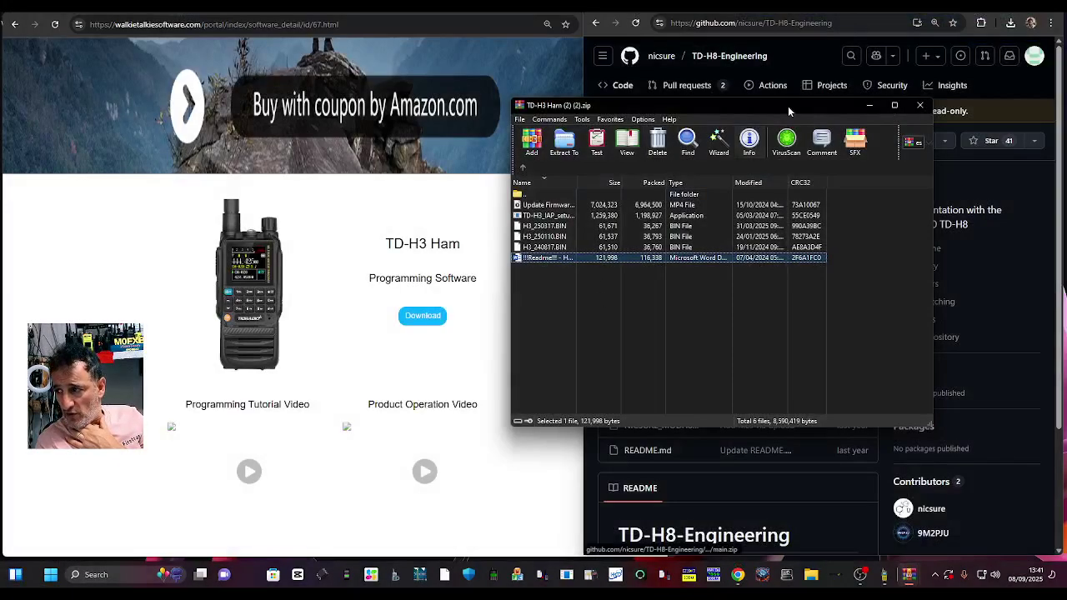
- Move the TD-H3 Ham archive window over the software download page so the GitHub page is uncovered
left_click_drag(788, 106, 437, 140)
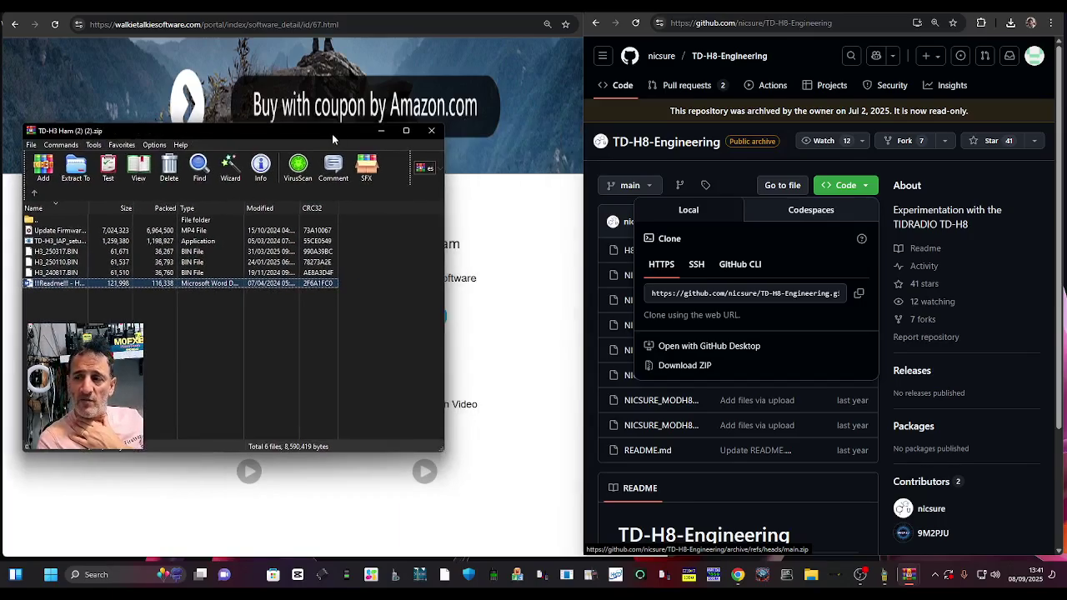
left_click_drag(332, 133, 415, 135)
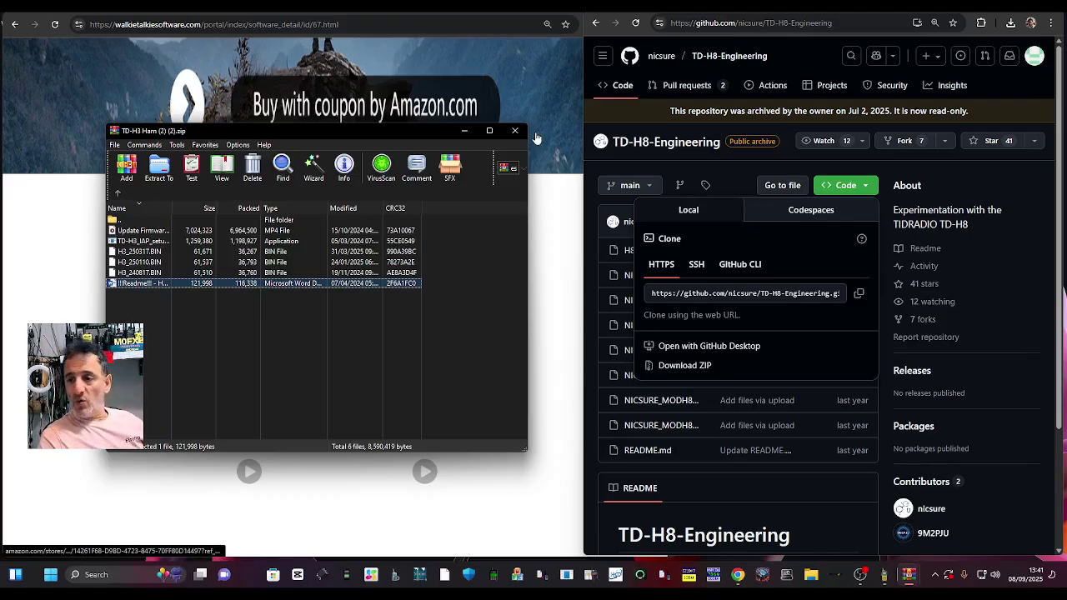
left_click(859, 576)
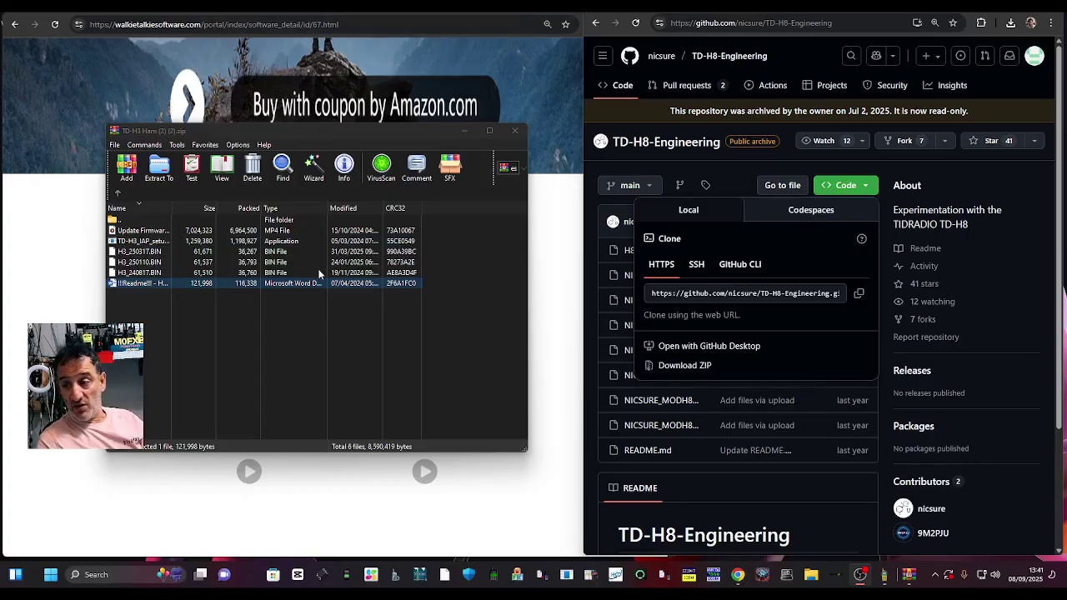